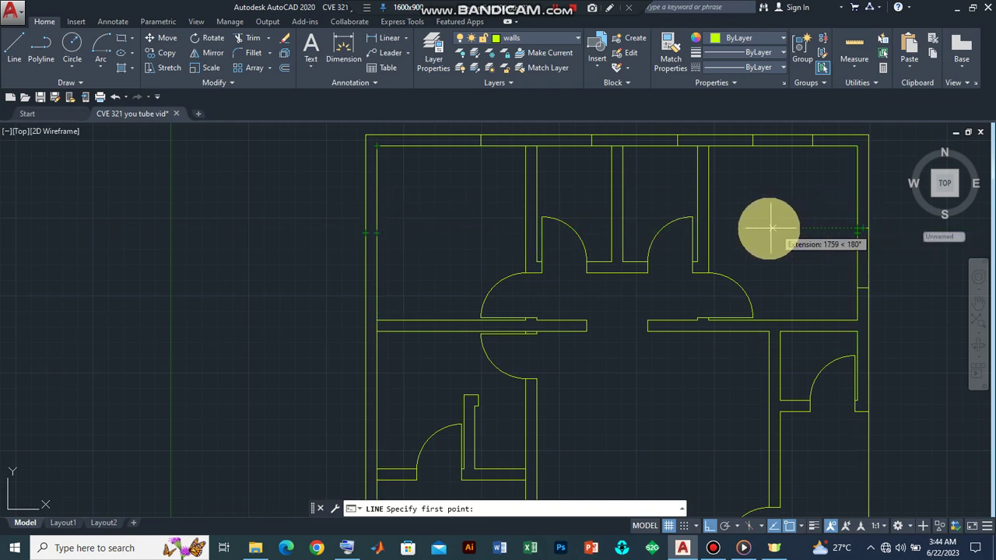
Draw a short line across the left exterior wall
click(375, 228)
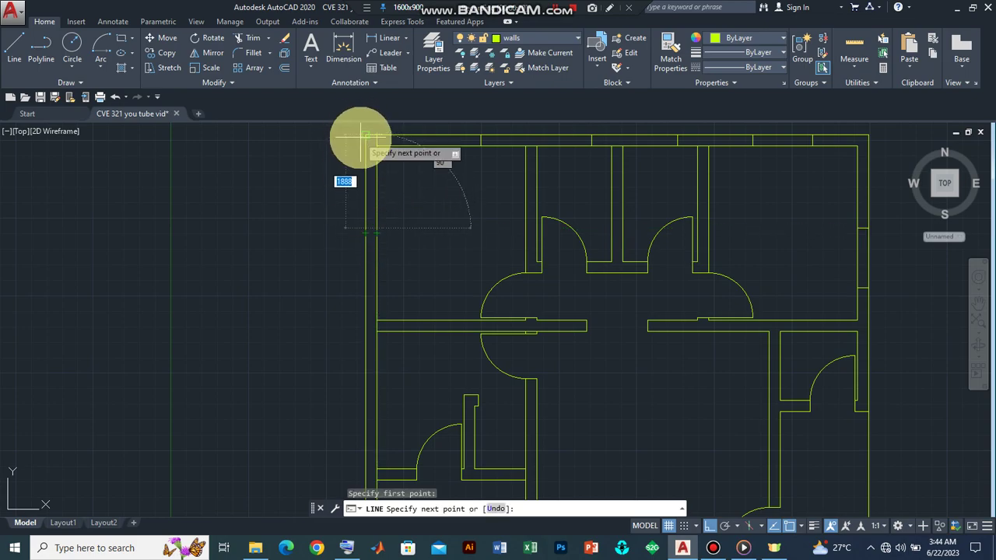
click(365, 227)
key(Return)
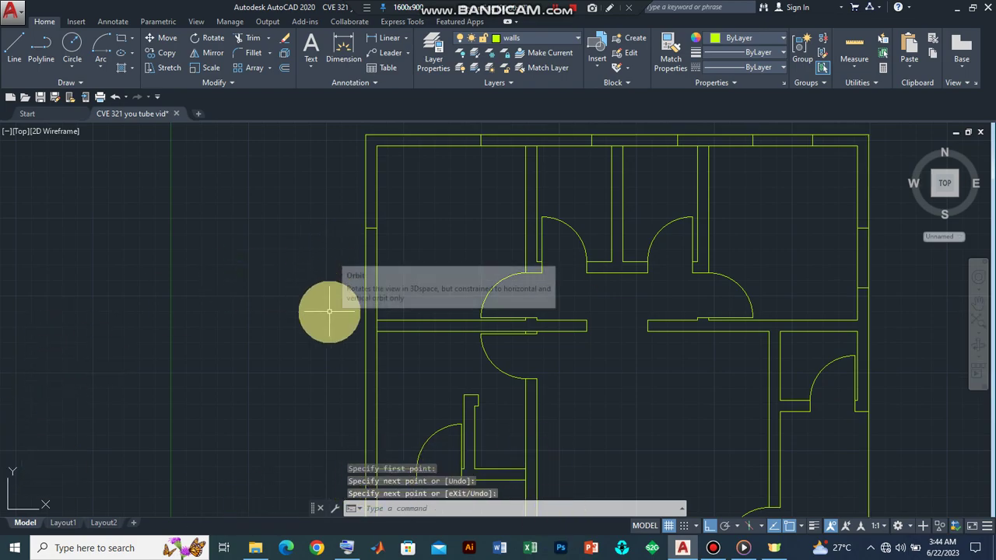
Draw a second line across the left wall, starting 600 from the corner
text(l)
key(Return)
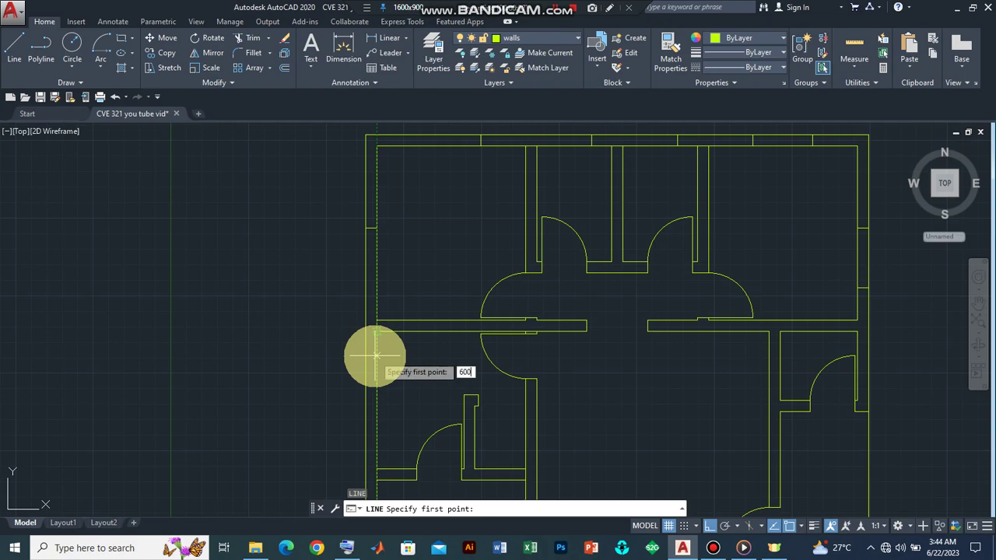
key(Return)
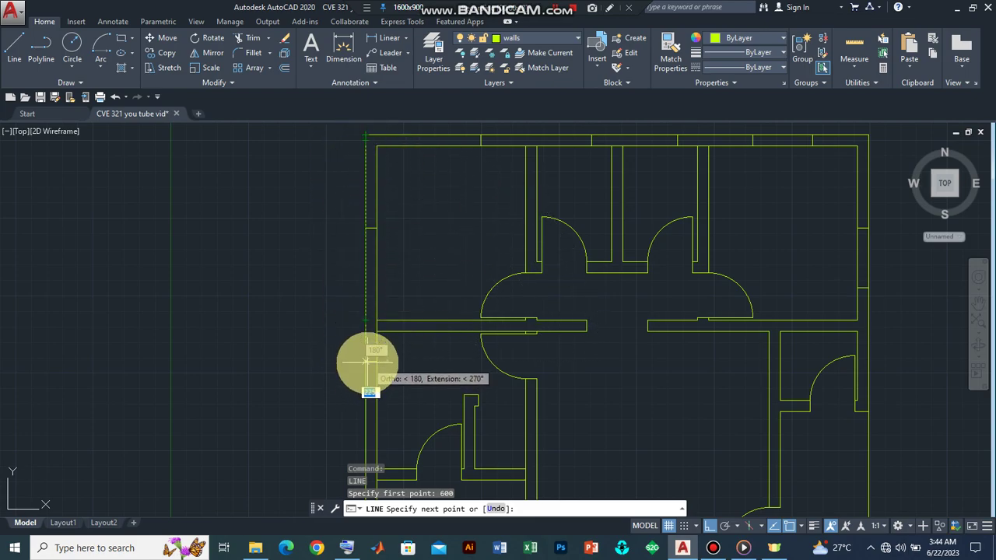
click(366, 362)
key(Return)
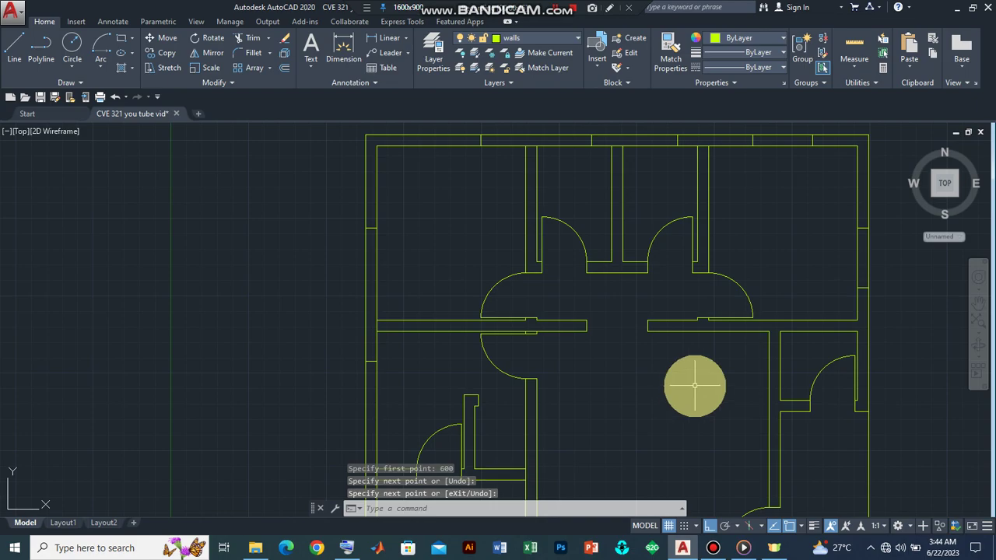
scroll(693, 385, down, 5)
scroll(714, 487, up, 4)
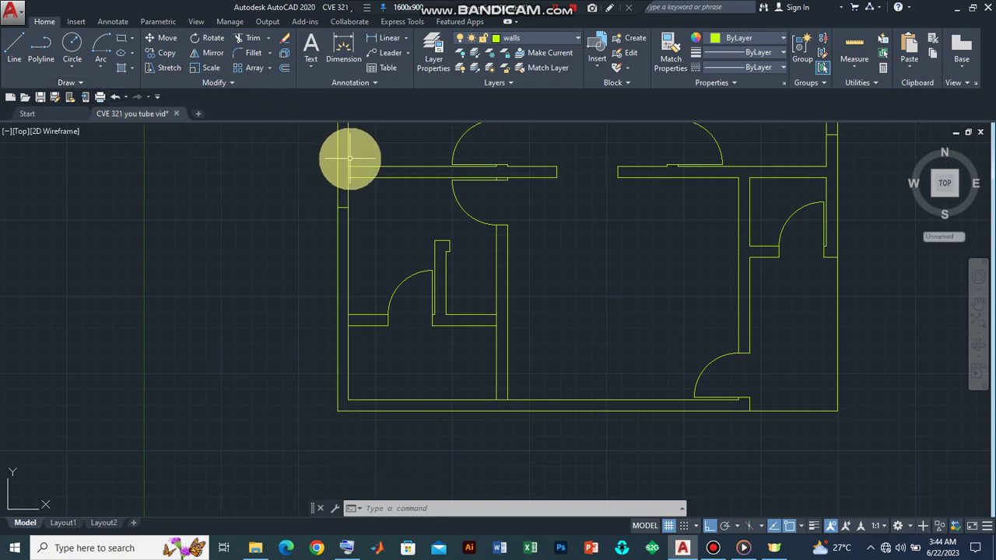
Draw a line across the bottom wall, starting 1200 from its corner
text(l)
key(Return)
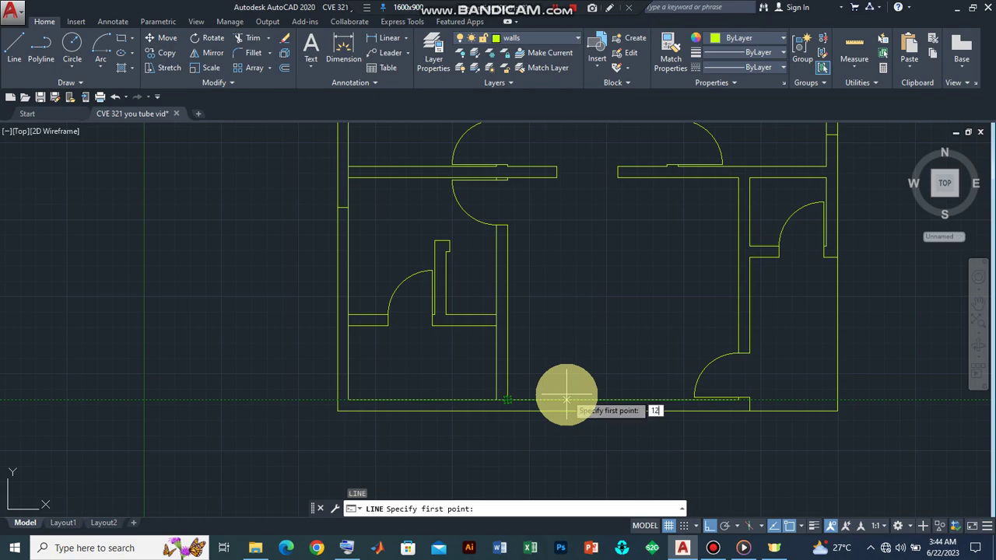
key(Return)
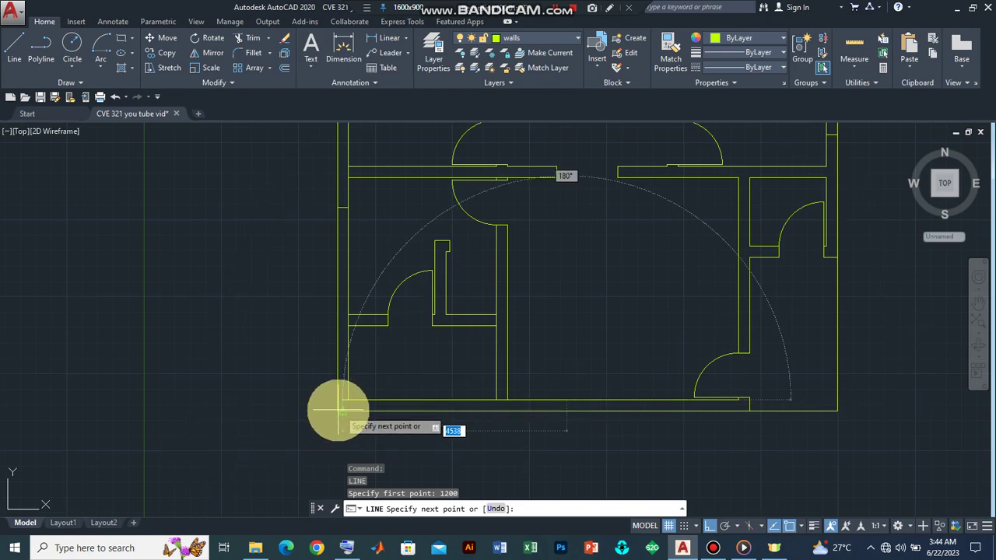
click(567, 411)
key(Return)
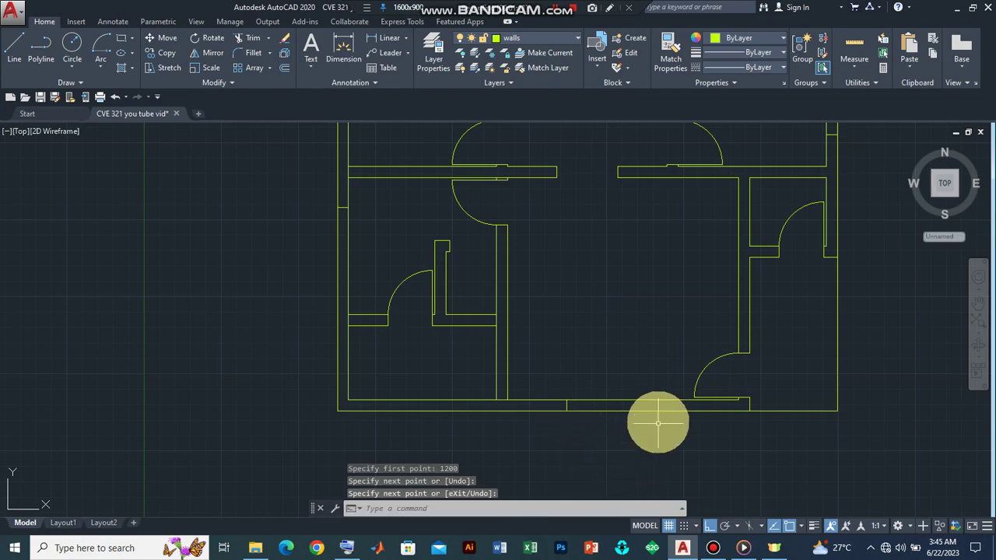
scroll(649, 301, down, 2)
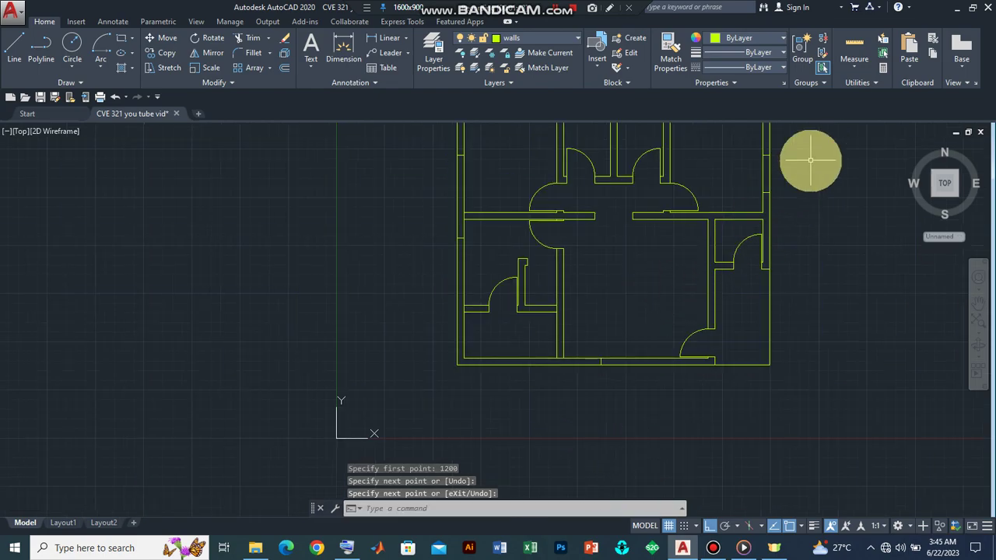
scroll(813, 156, up, 1)
scroll(812, 178, down, 1)
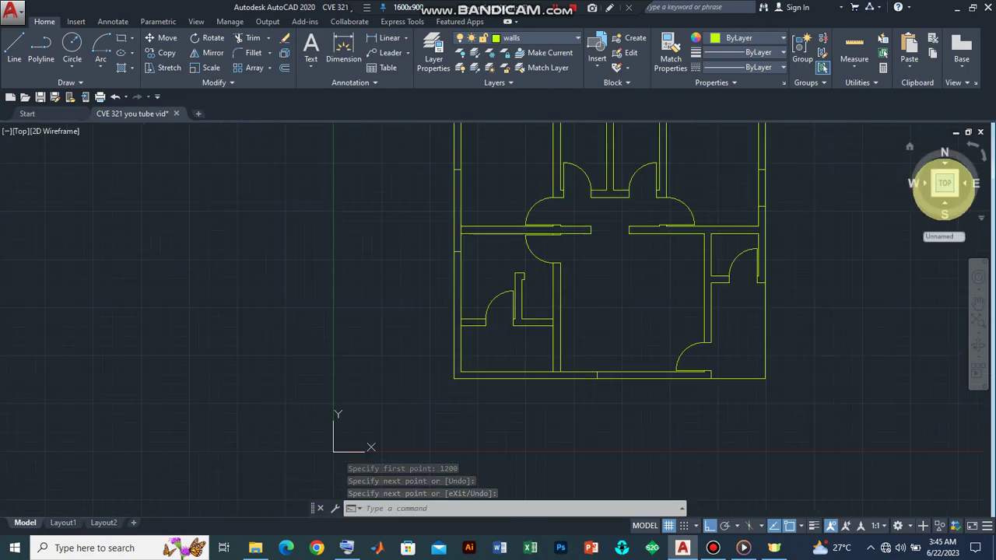
Centre the floor plan in the view and start the Offset command
click(978, 303)
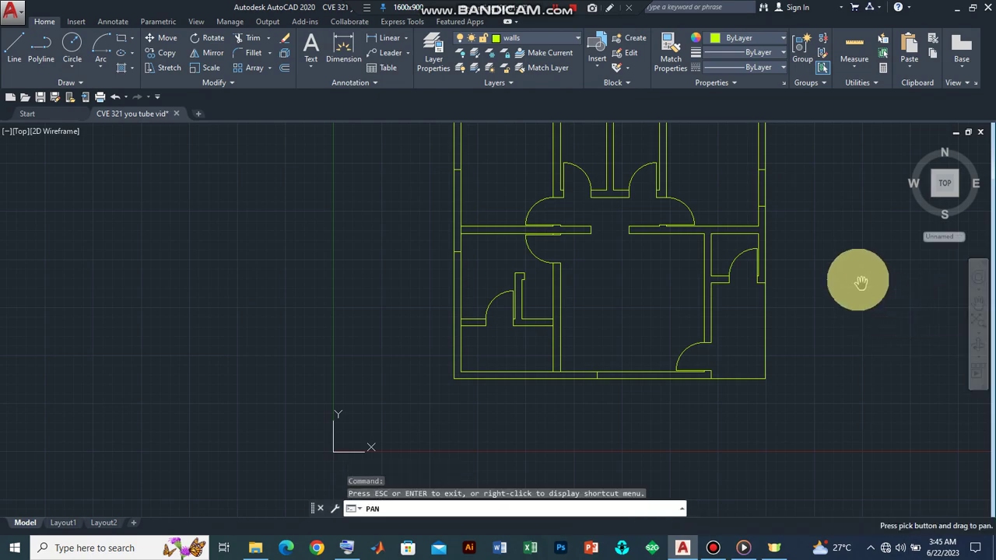
drag(860, 278, 818, 350)
key(Escape)
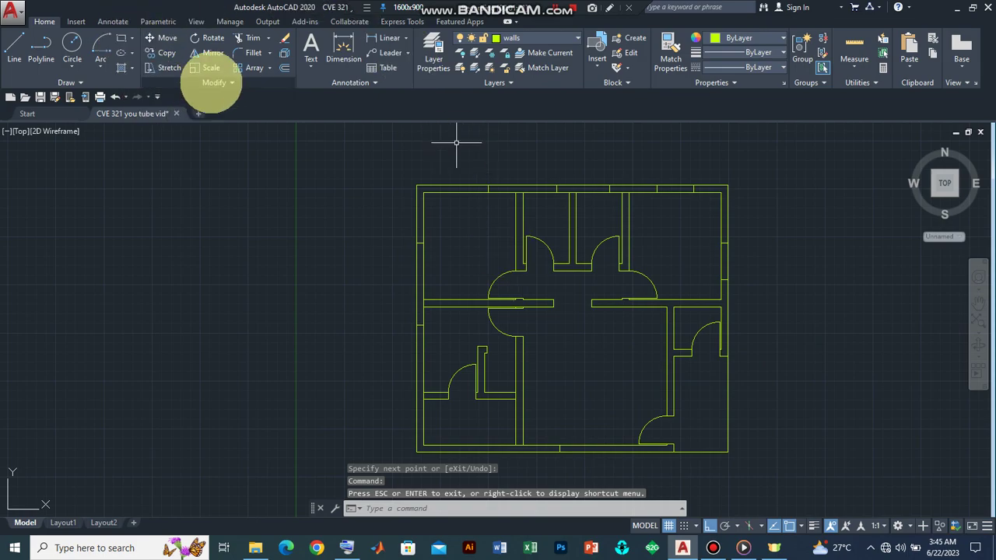
click(284, 68)
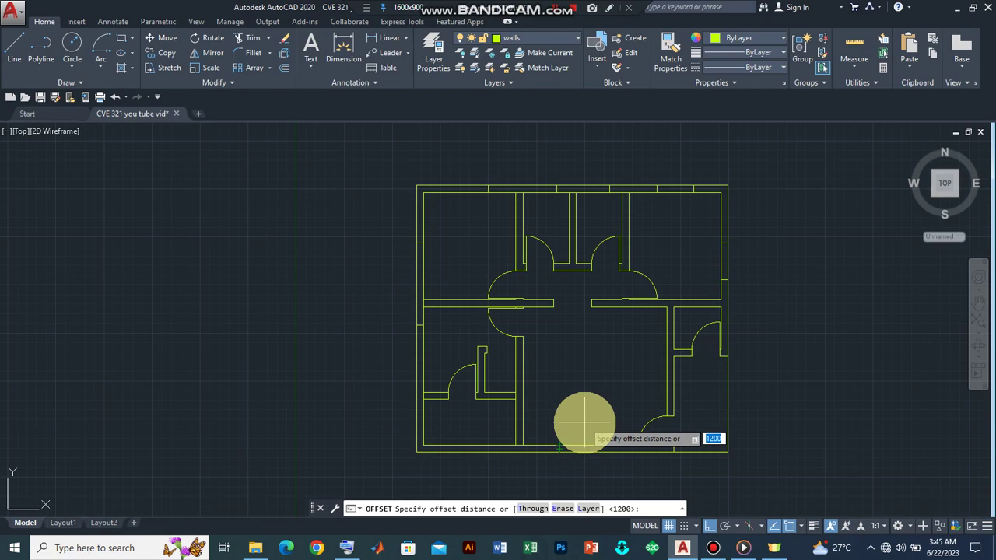
Accept the 1200 offset distance and copy the bottom-wall opening line to the right
key(Return)
scroll(556, 449, up, 5)
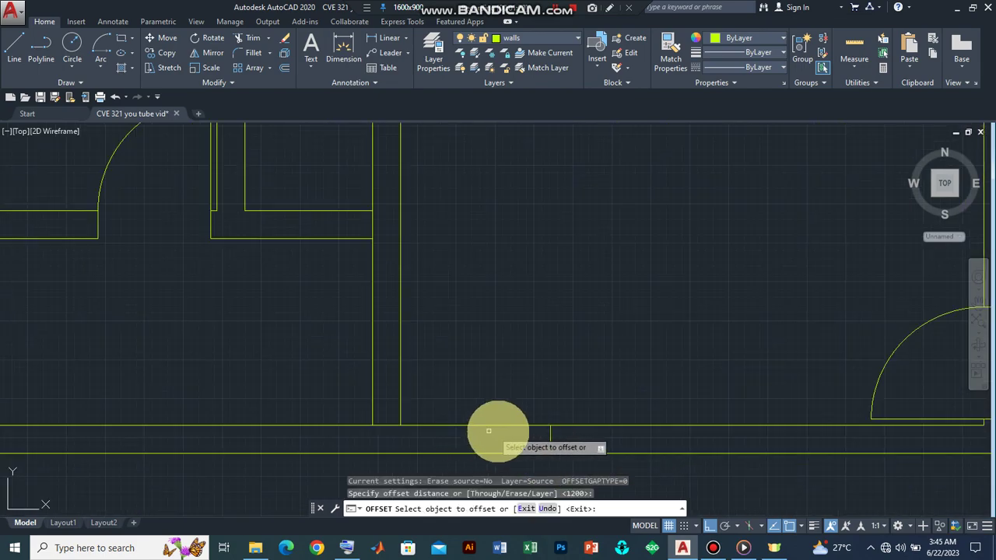
click(552, 437)
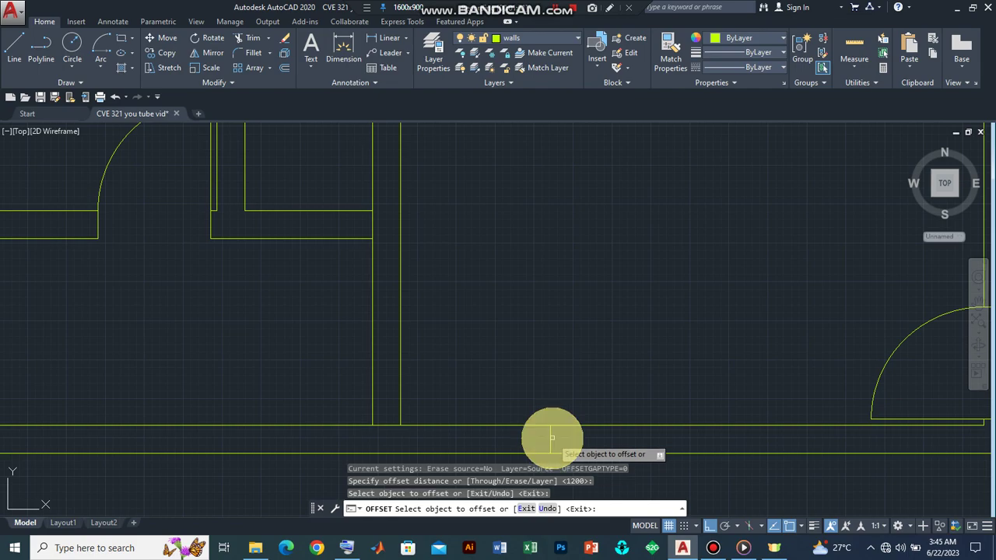
click(549, 437)
click(739, 440)
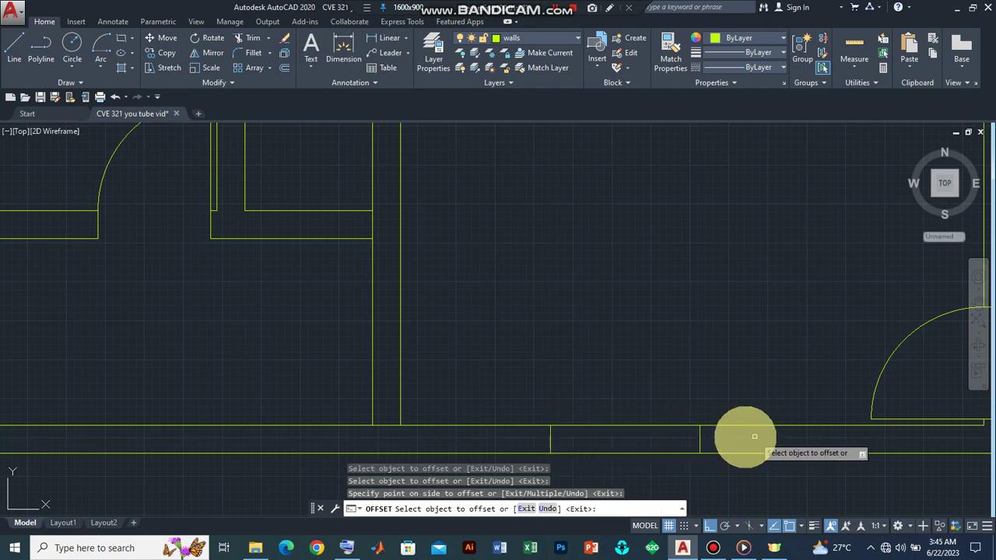
scroll(704, 433, down, 5)
scroll(589, 384, up, 6)
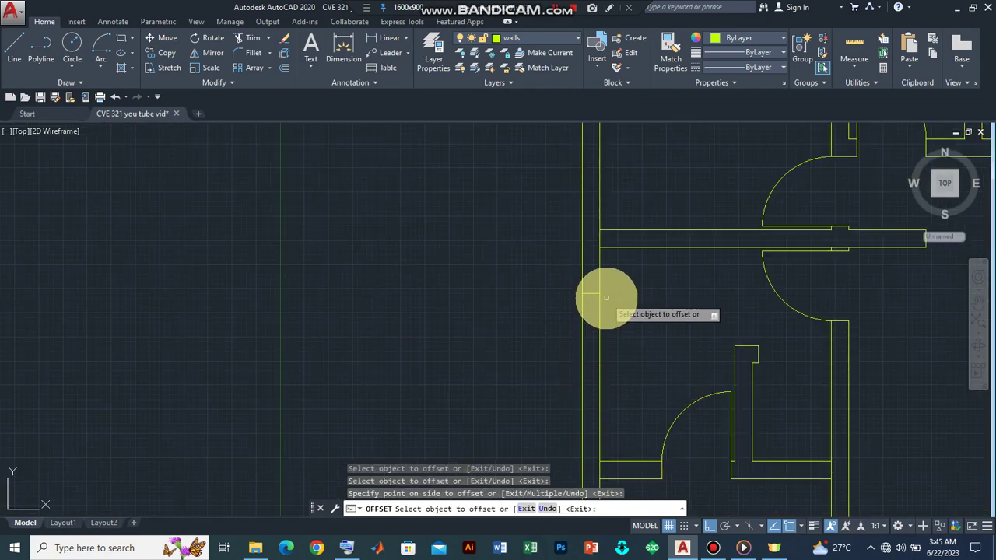
Offset the left-wall opening line 1200 along the wall and dismiss the connection error
click(589, 336)
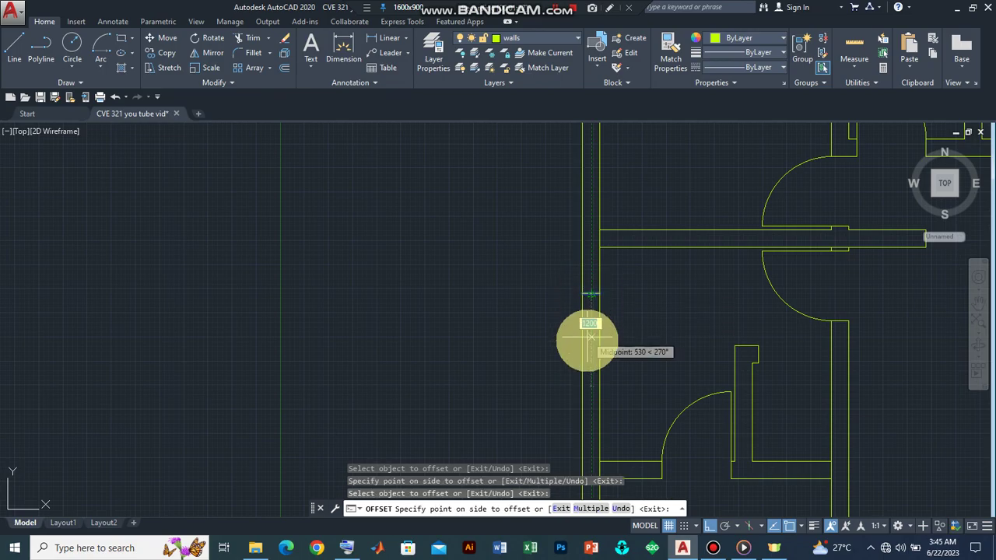
click(597, 391)
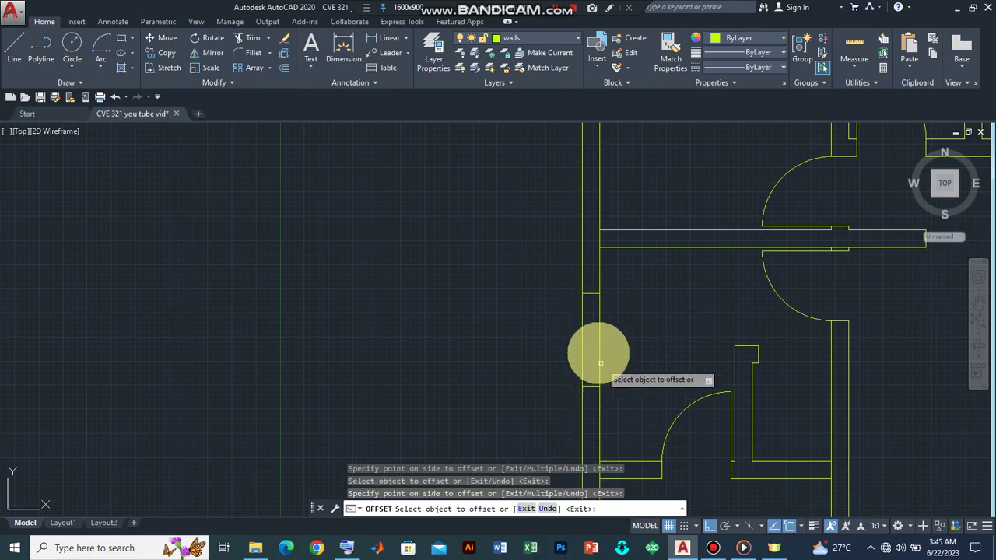
scroll(671, 183, down, 5)
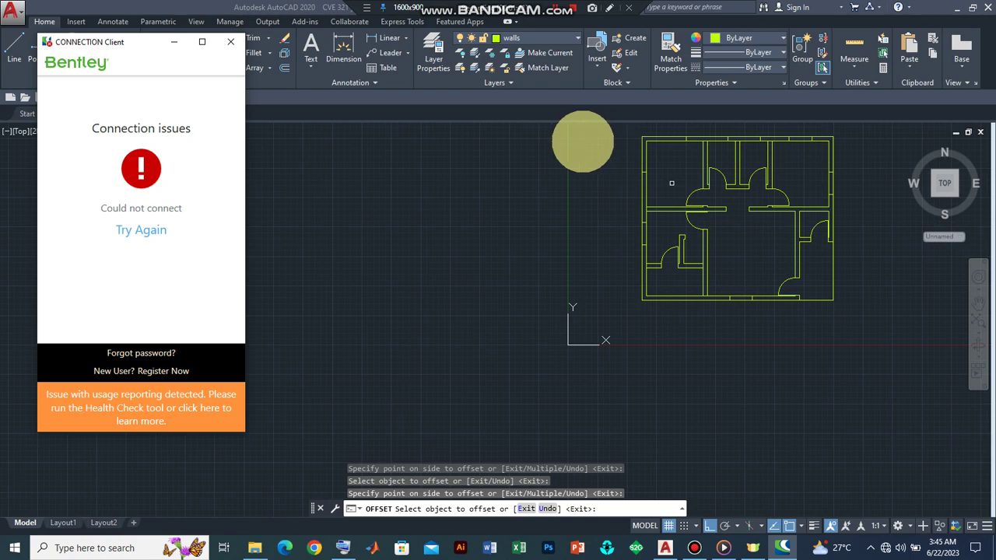
scroll(665, 159, up, 4)
scroll(665, 160, up, 2)
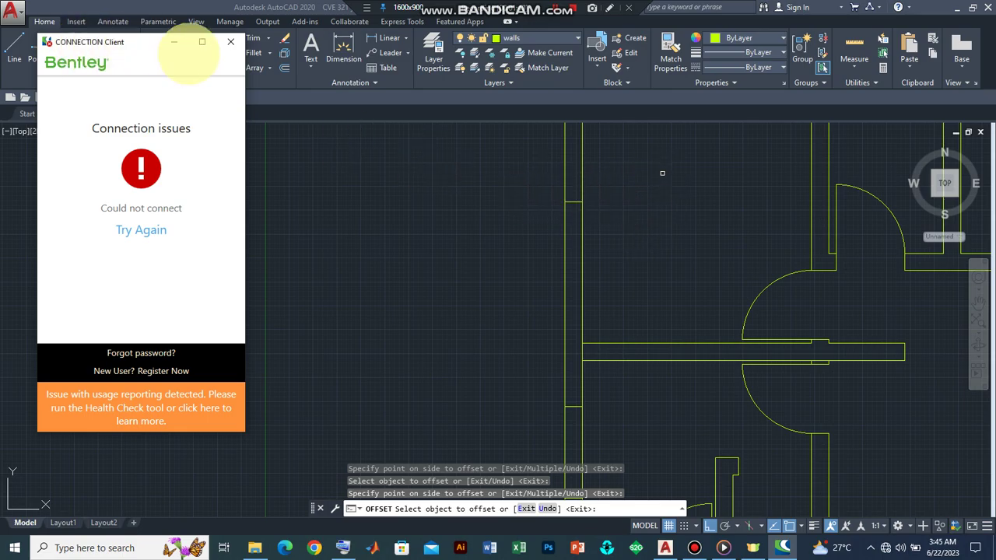
click(230, 41)
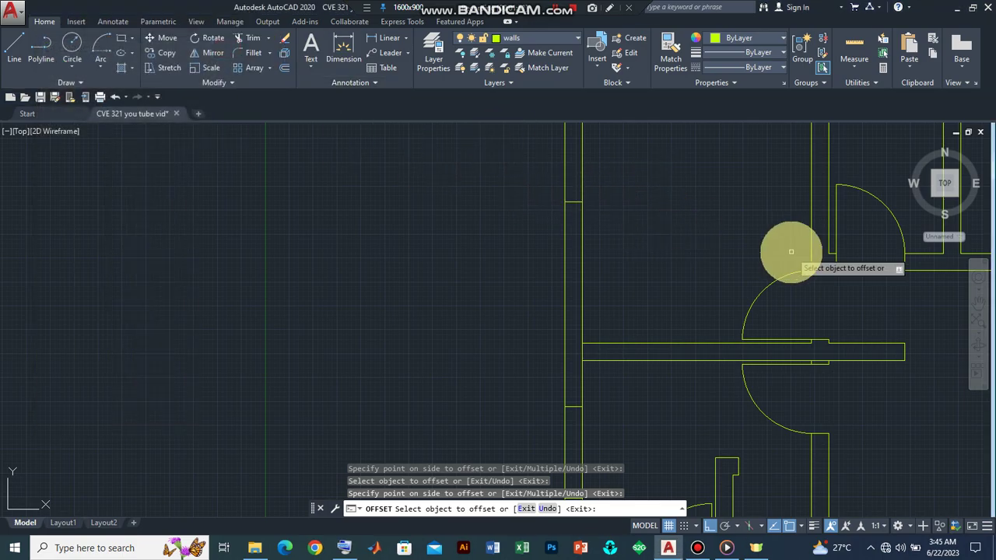
scroll(577, 204, down, 1)
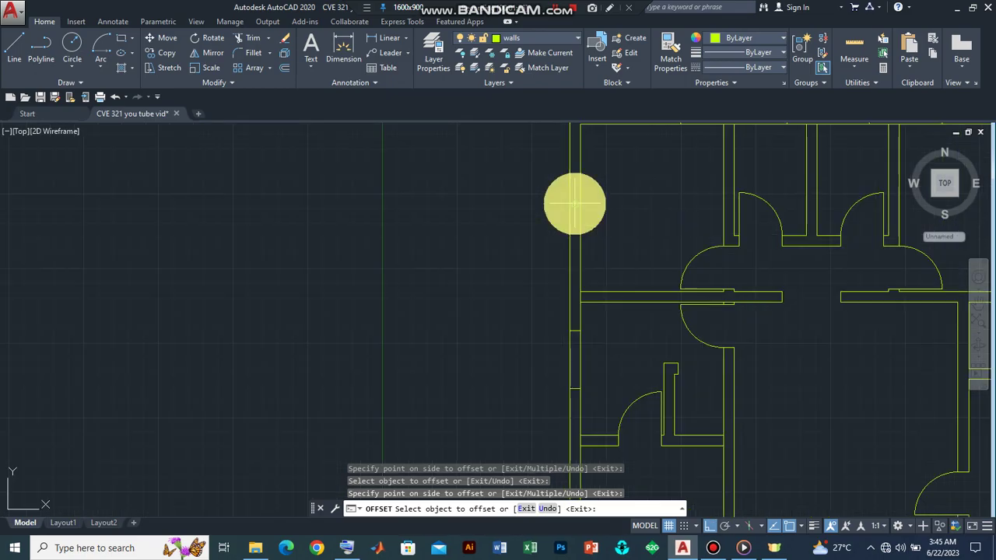
Offset a wall line and the top-wall opening line by 1200, then end Offset
click(574, 204)
click(573, 257)
scroll(661, 211, down, 2)
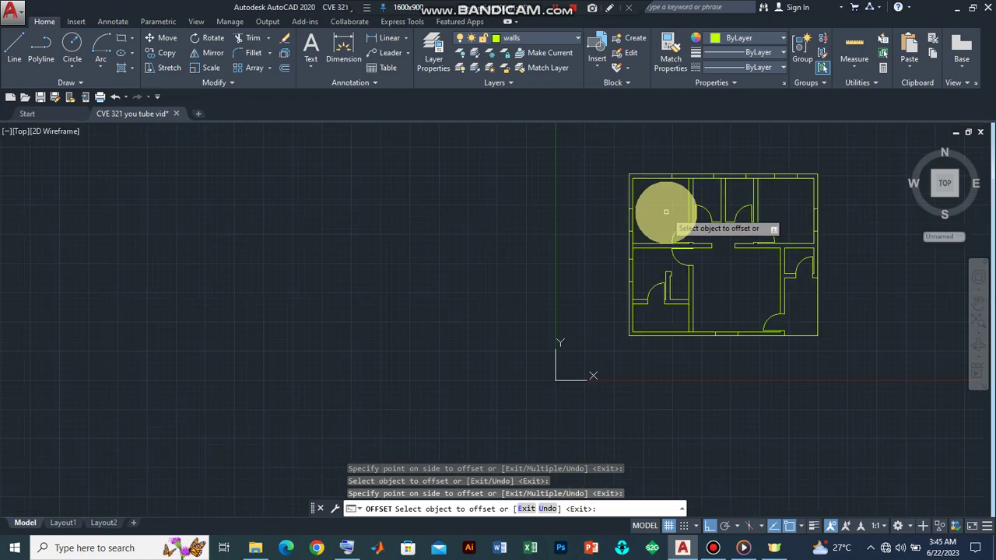
scroll(665, 191, up, 4)
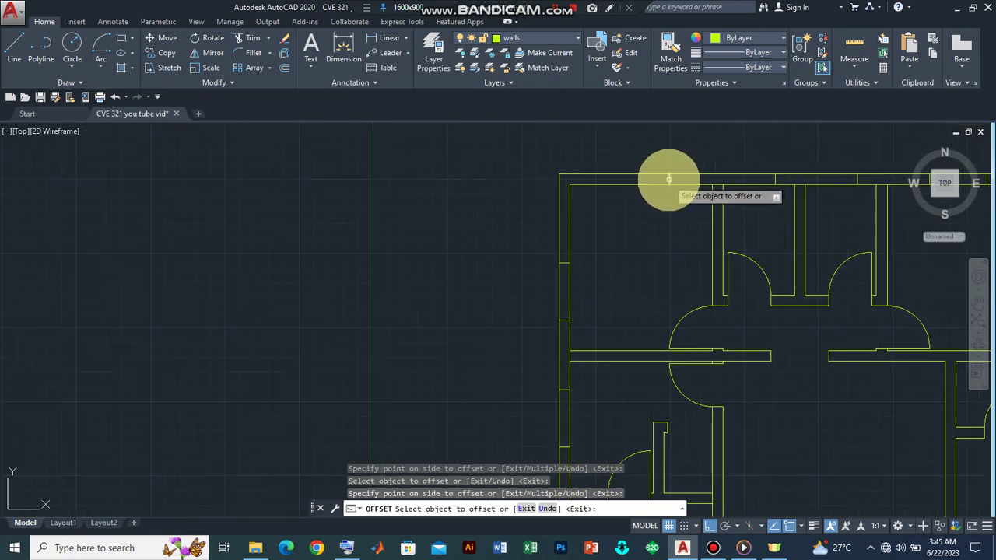
click(669, 180)
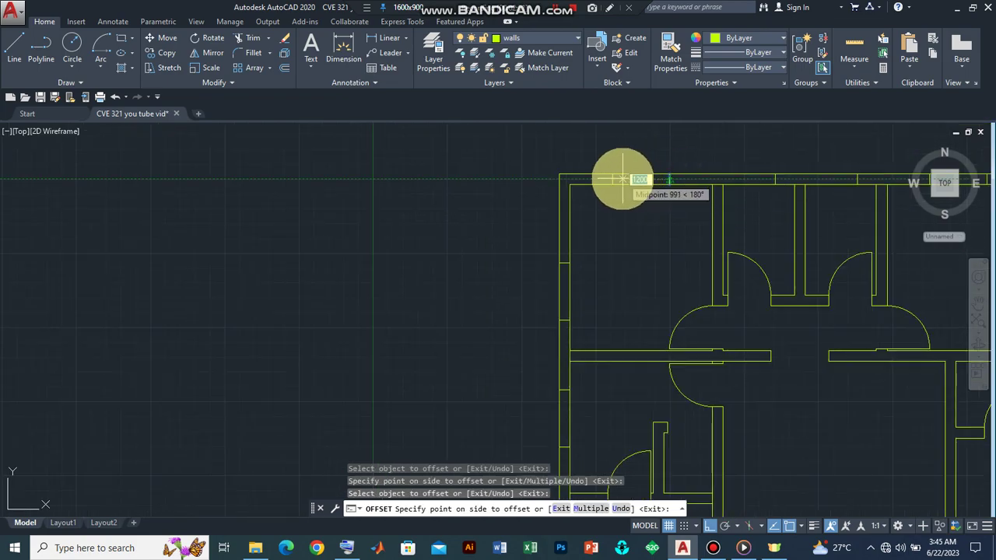
click(616, 178)
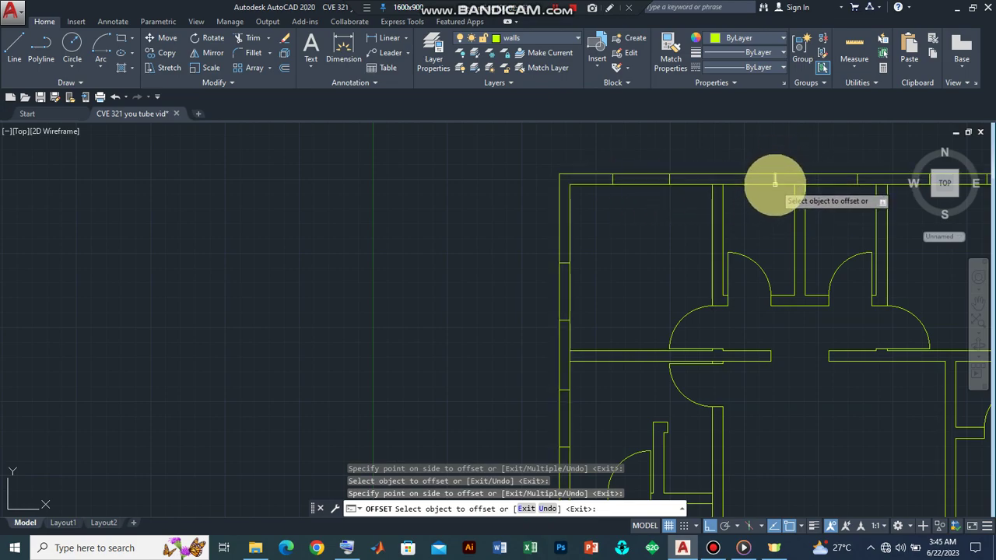
key(Return)
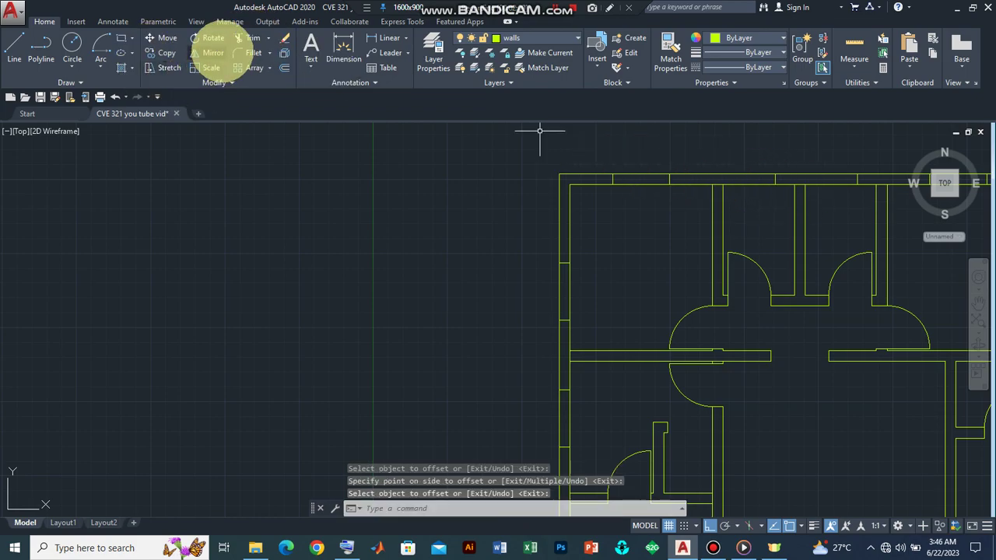
scroll(828, 293, down, 4)
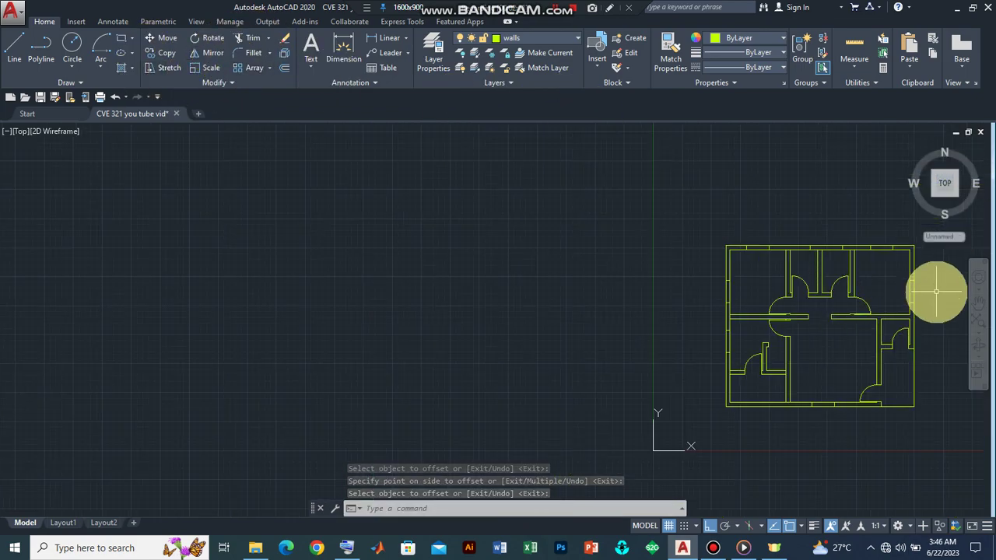
scroll(936, 292, up, 6)
scroll(933, 292, down, 2)
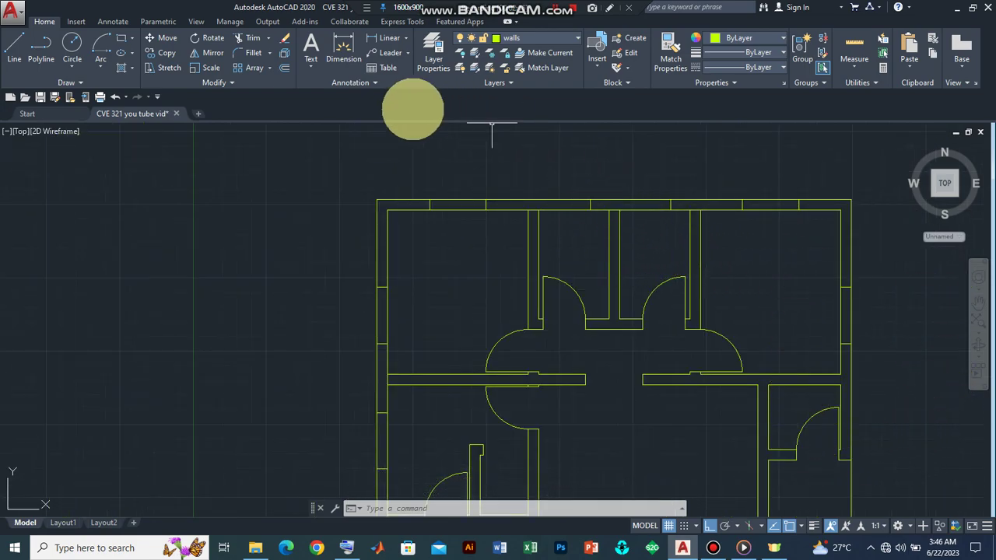
Make 700-unit offset copies of two lines along the top wall
click(285, 67)
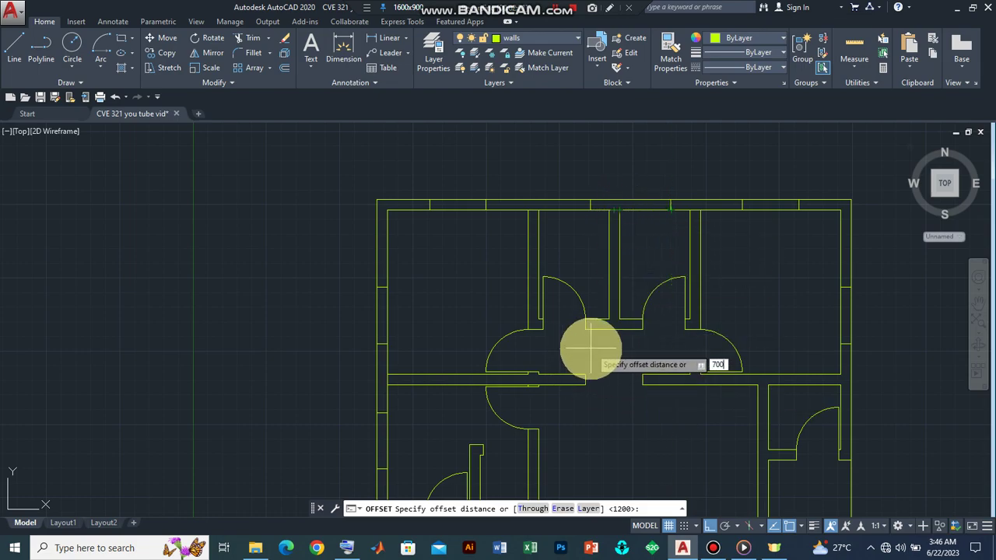
key(Return)
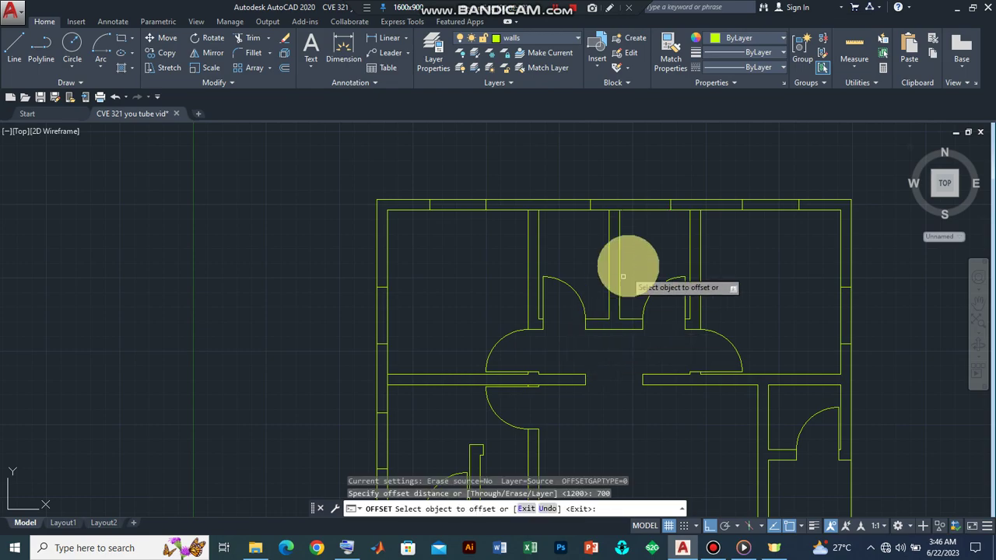
click(670, 206)
click(639, 206)
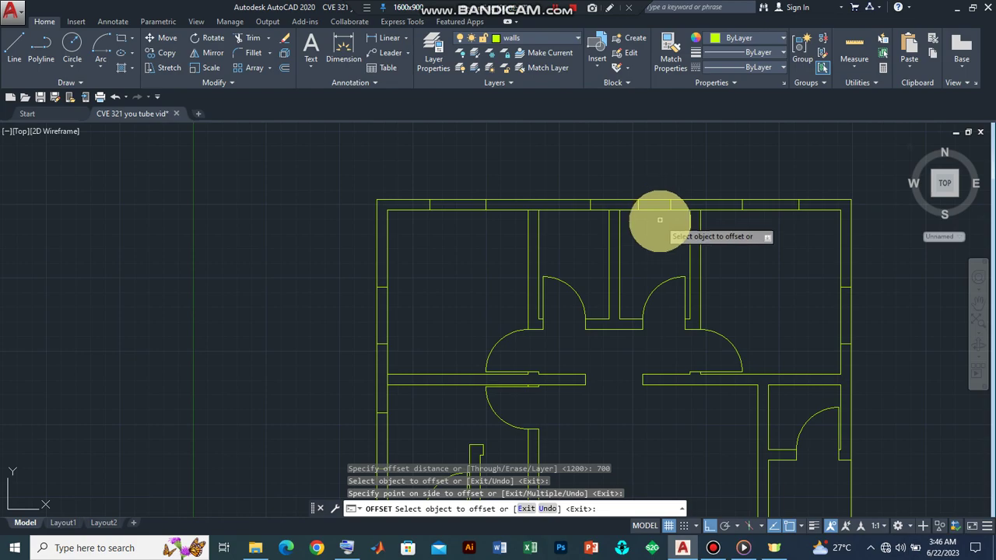
click(590, 204)
click(555, 213)
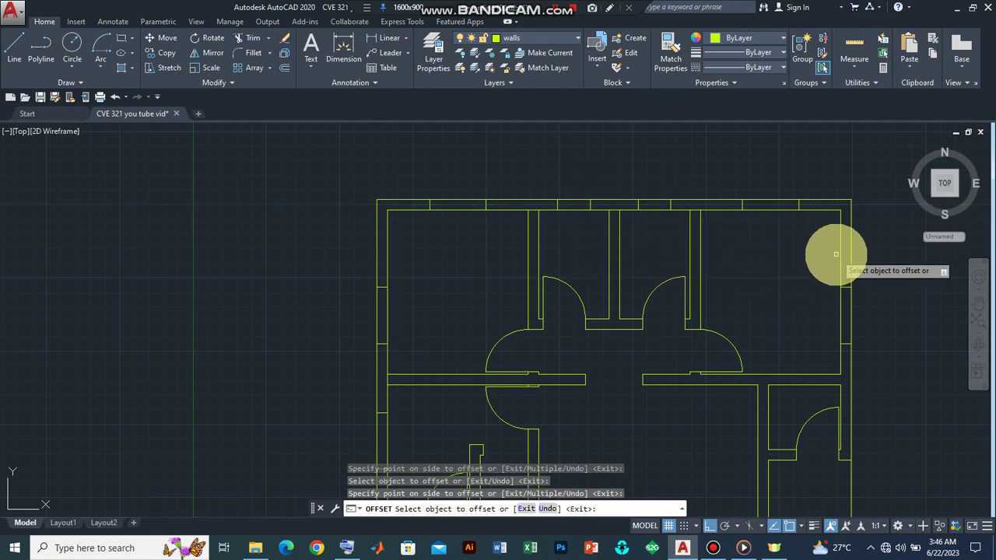
scroll(723, 470, down, 5)
scroll(739, 474, down, 2)
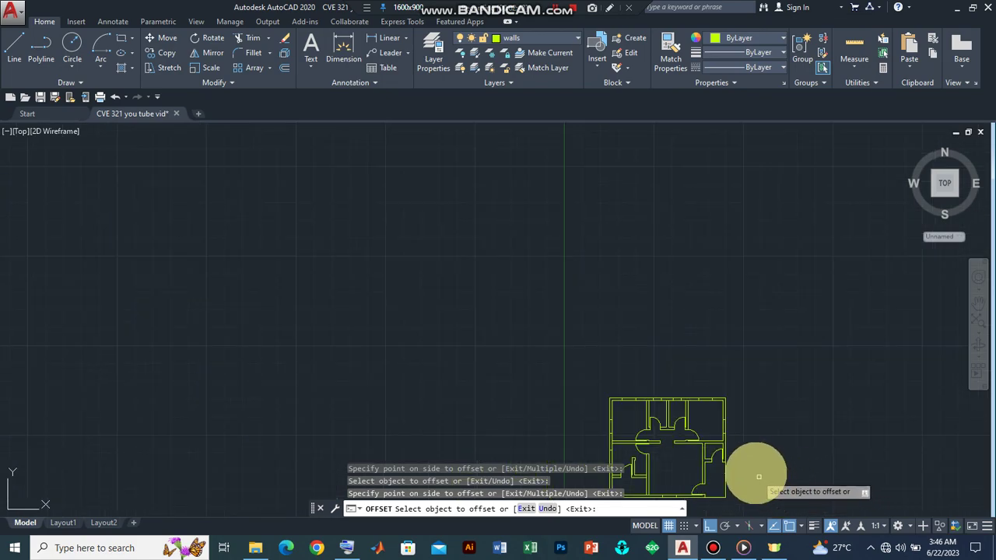
scroll(747, 435, up, 5)
scroll(700, 474, down, 5)
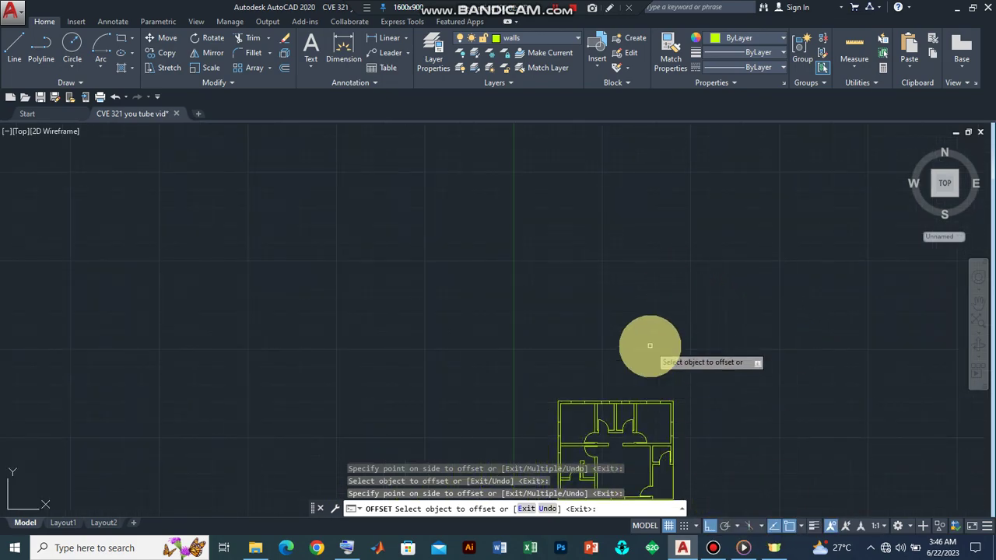
scroll(646, 344, up, 2)
scroll(649, 356, down, 4)
scroll(651, 457, up, 4)
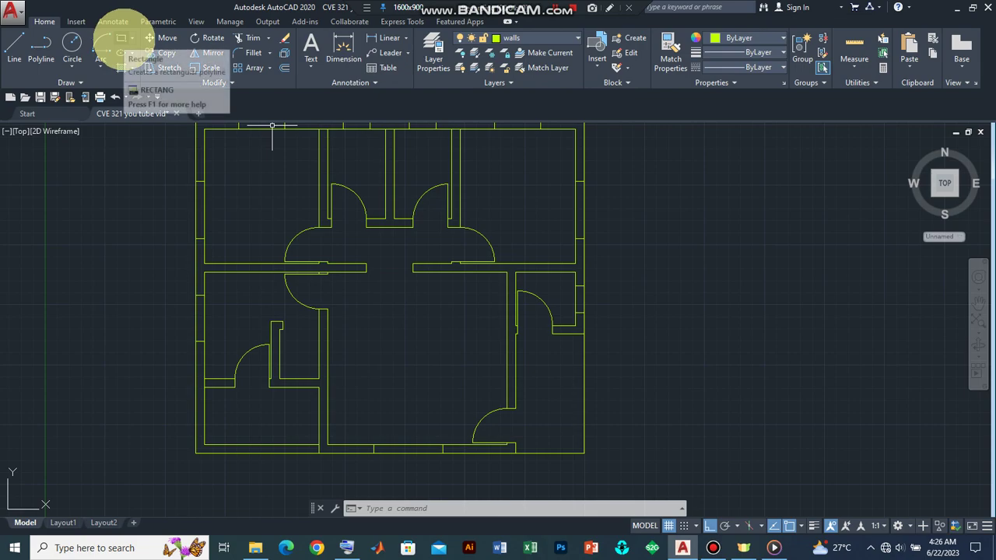
click(46, 46)
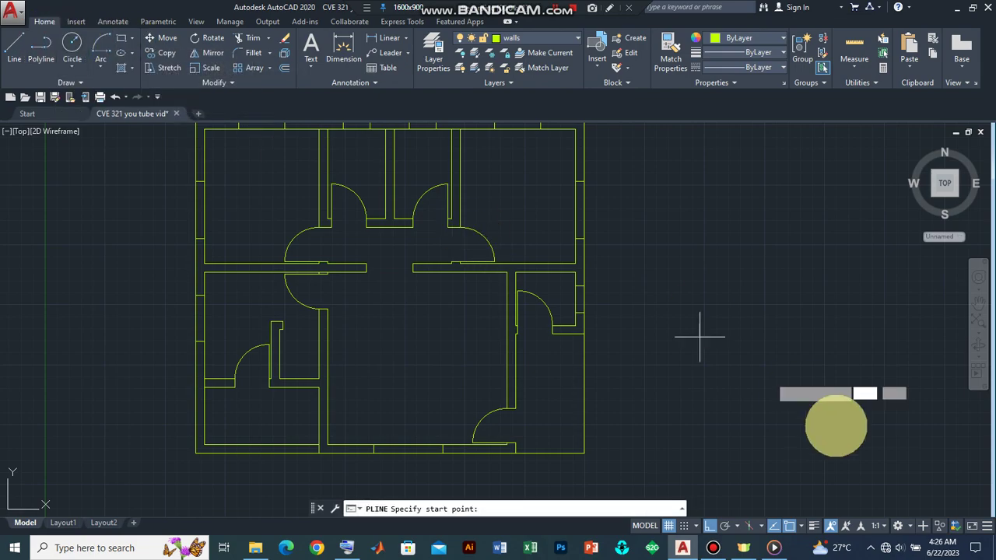
click(642, 367)
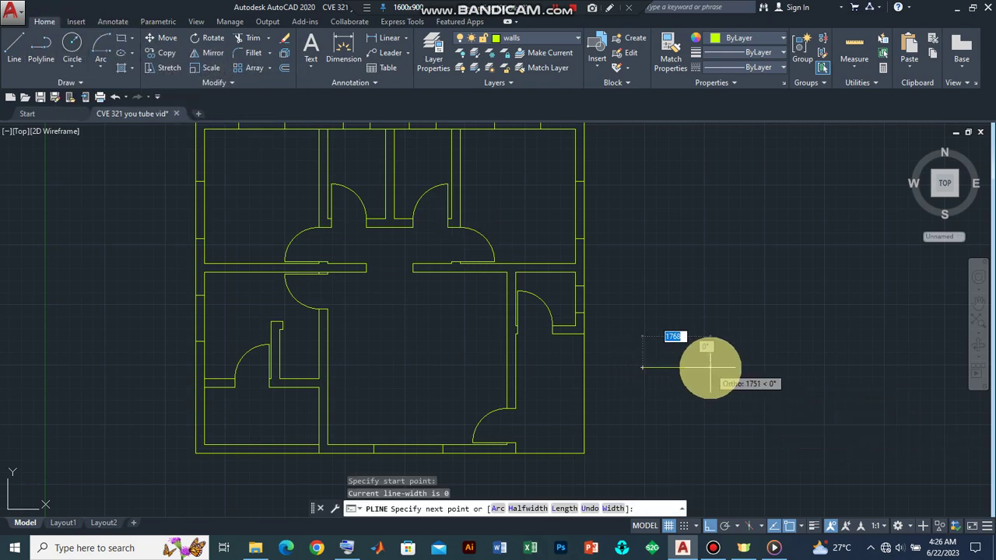
click(709, 367)
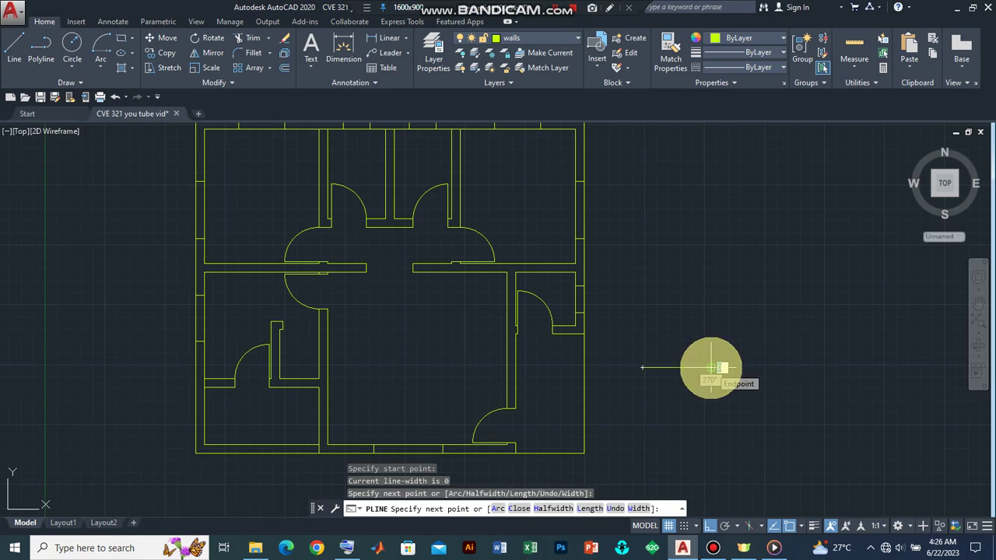
text(1800)
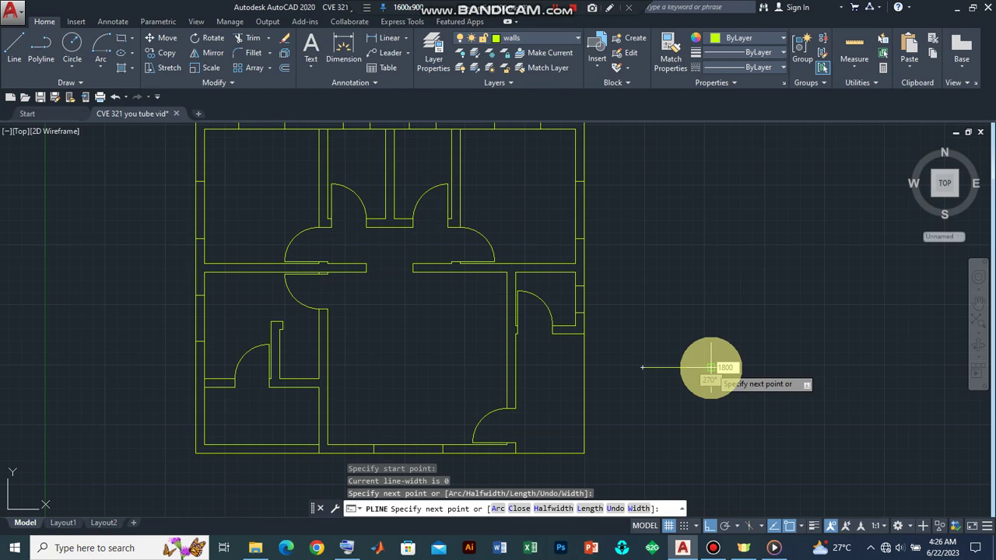
key(Return)
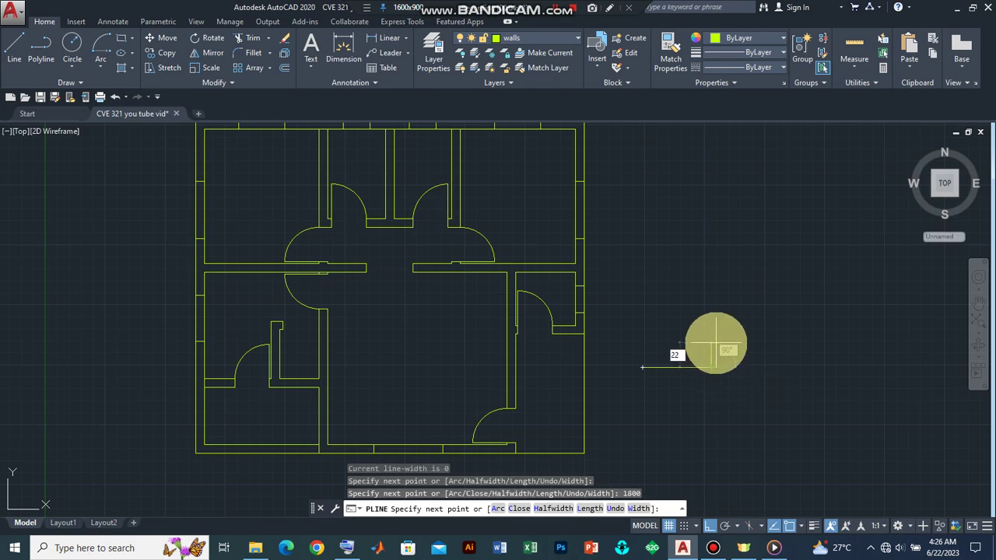
text(225)
key(Return)
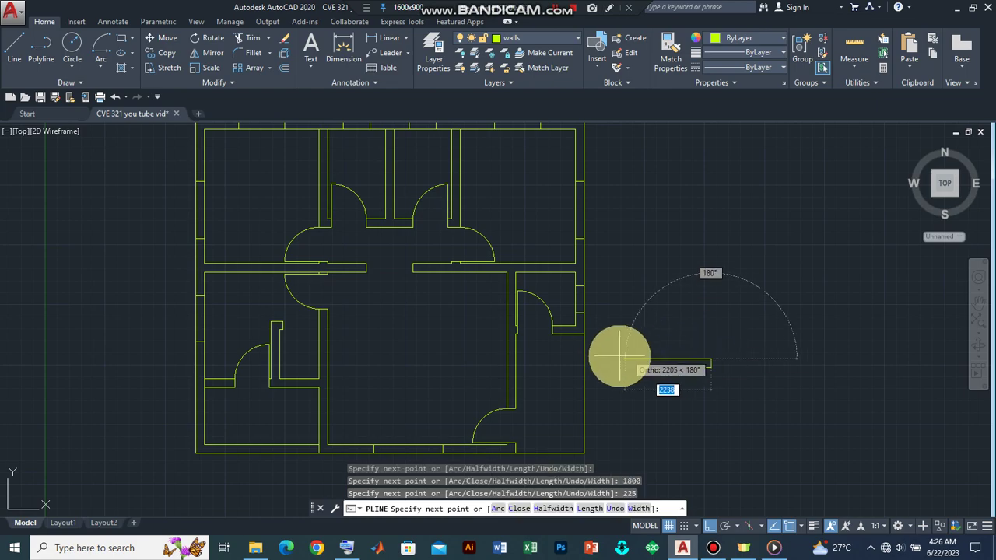
text(1)
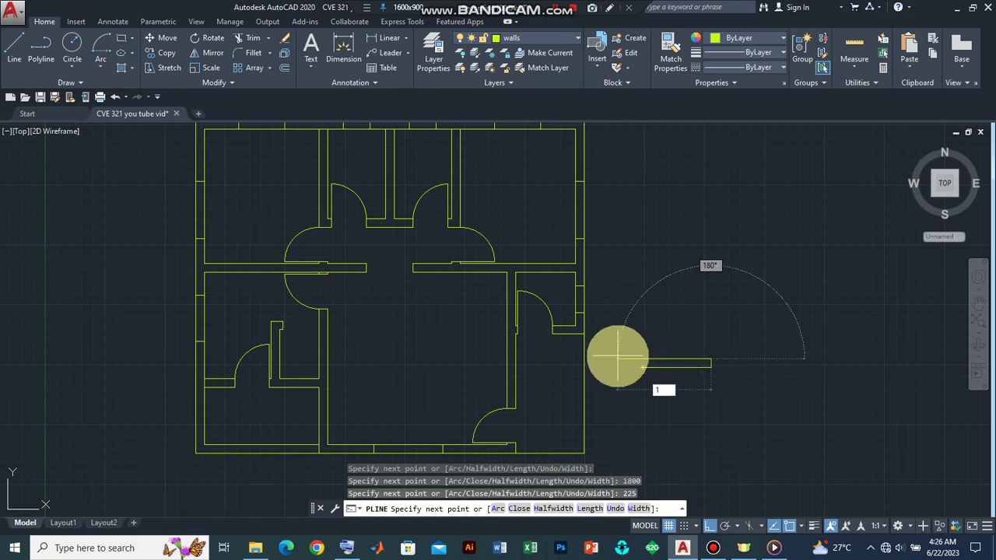
text(800)
key(Return)
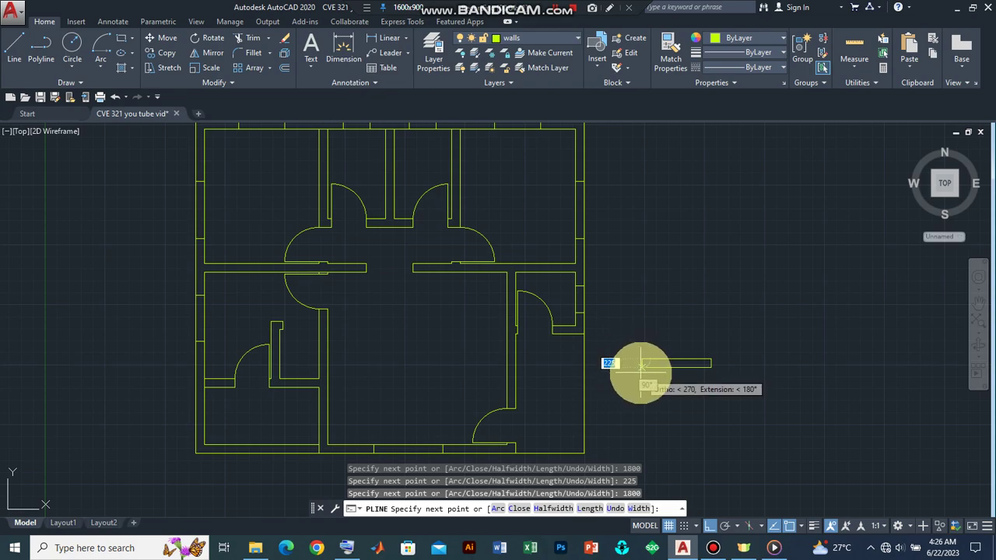
click(642, 363)
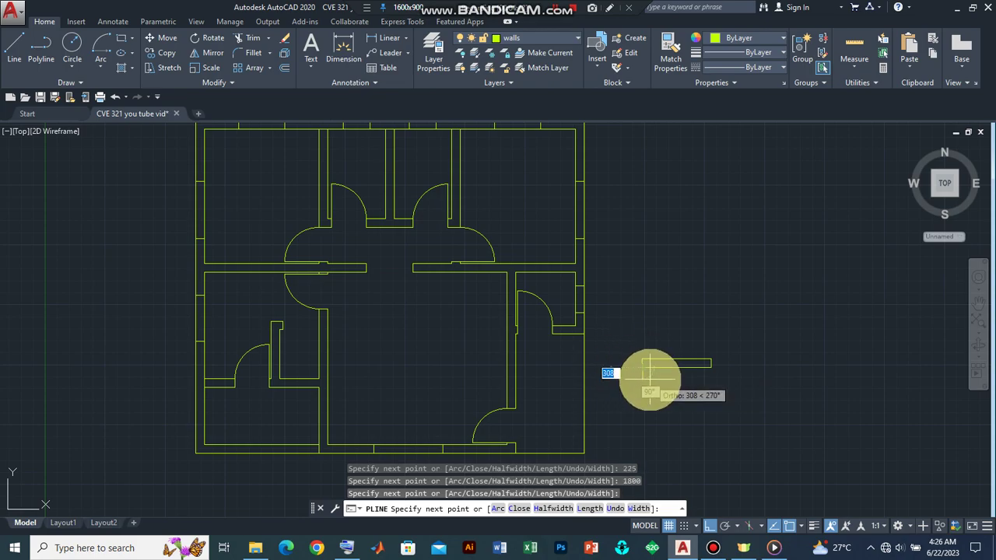
key(Return)
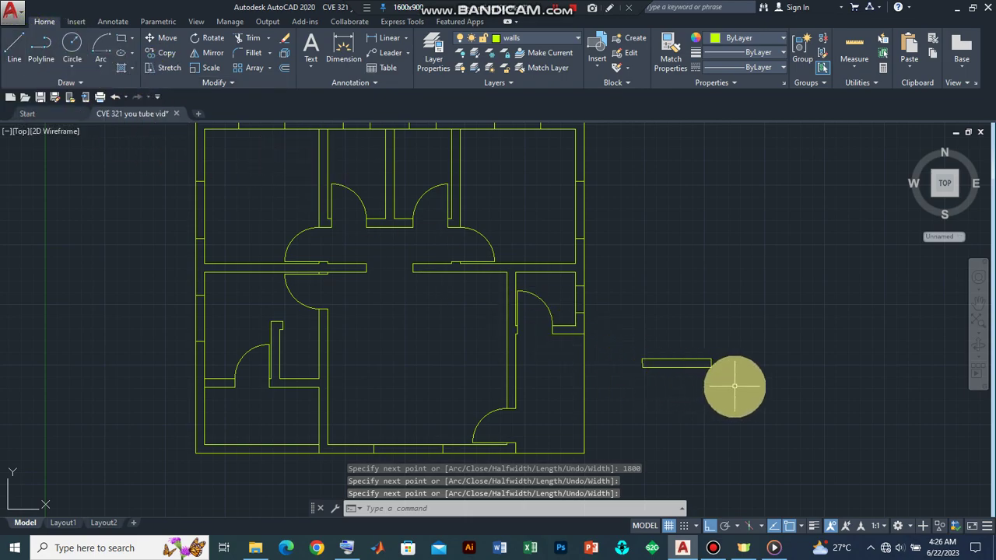
click(735, 386)
click(633, 335)
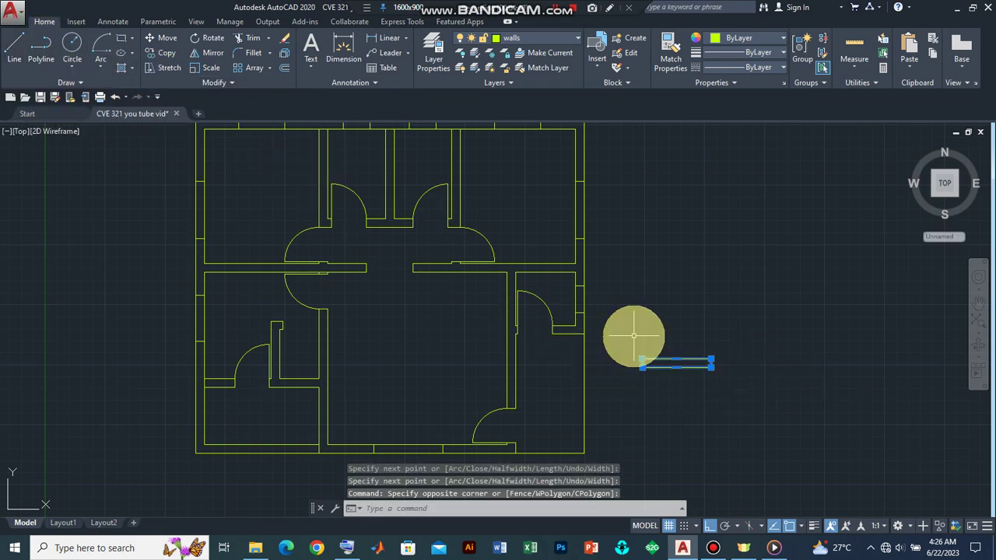
key(Delete)
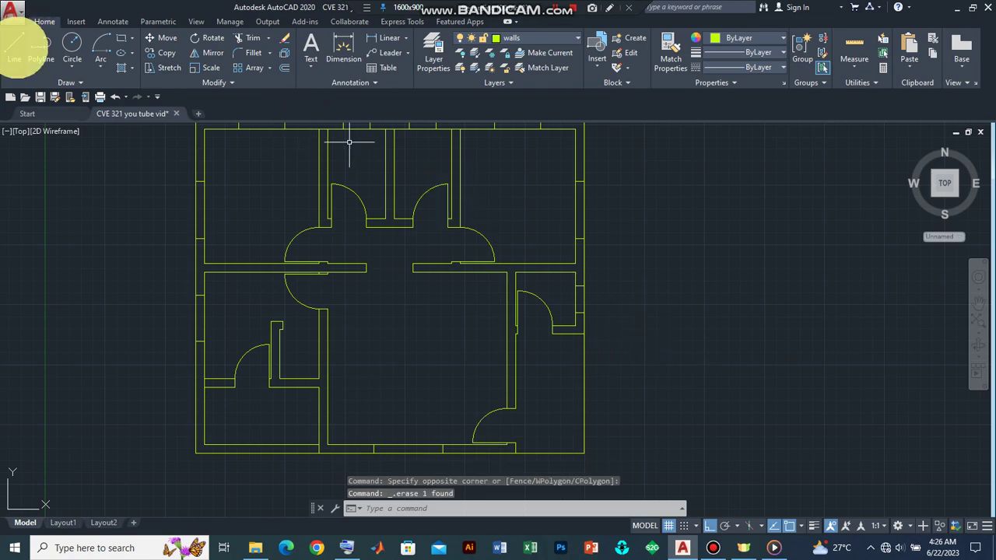
click(15, 46)
Draw an 1800 by 225 rectangle from four lines to the right of the plan
click(670, 370)
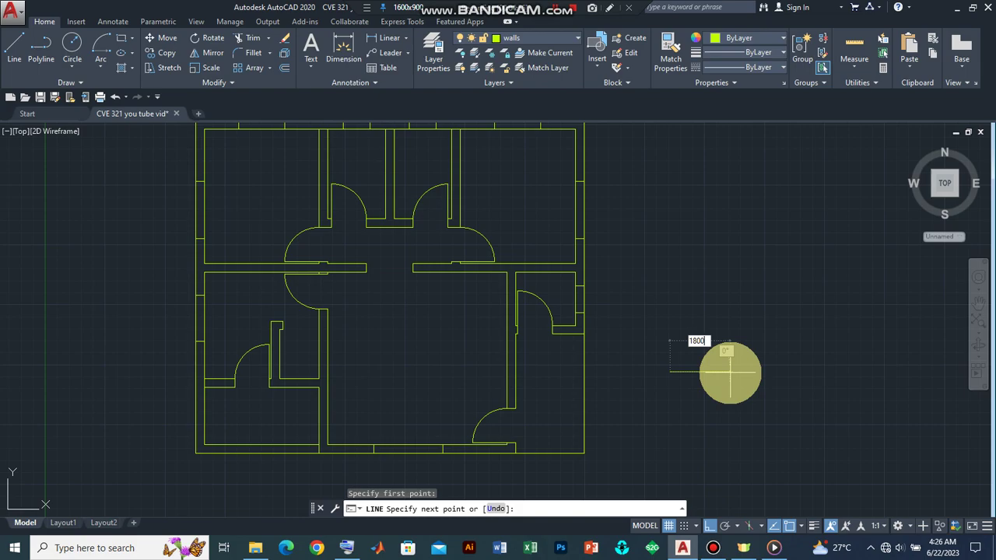
key(Return)
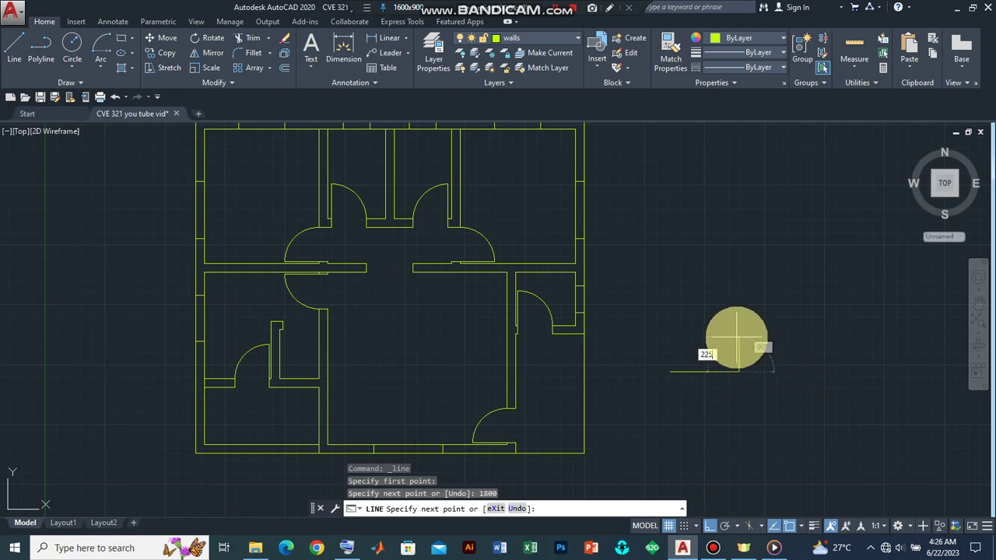
key(Return)
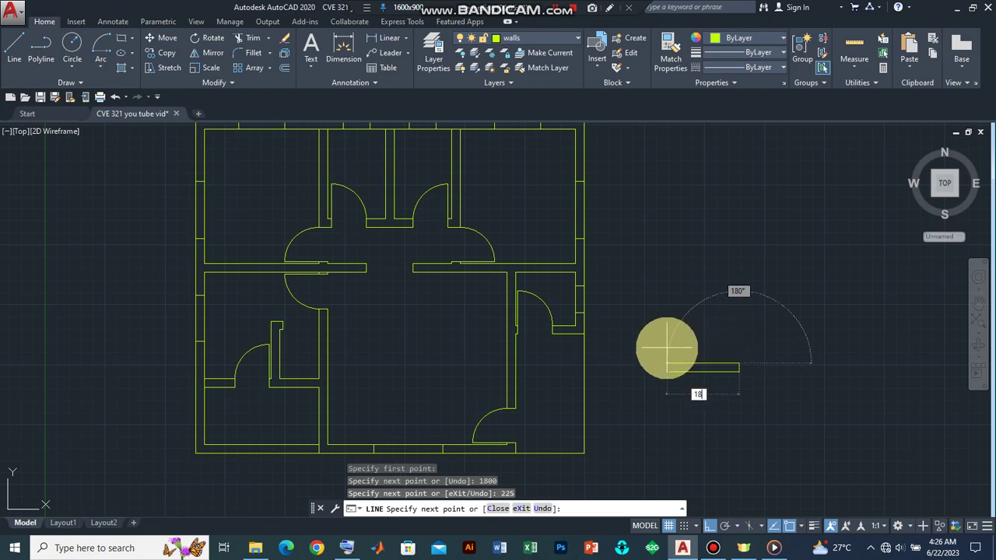
key(Return)
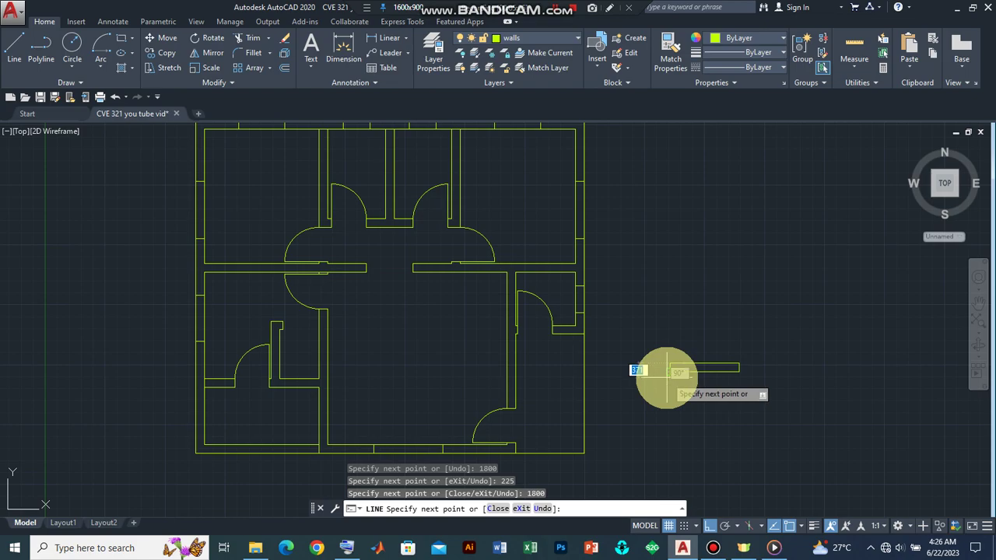
text(225)
key(Return)
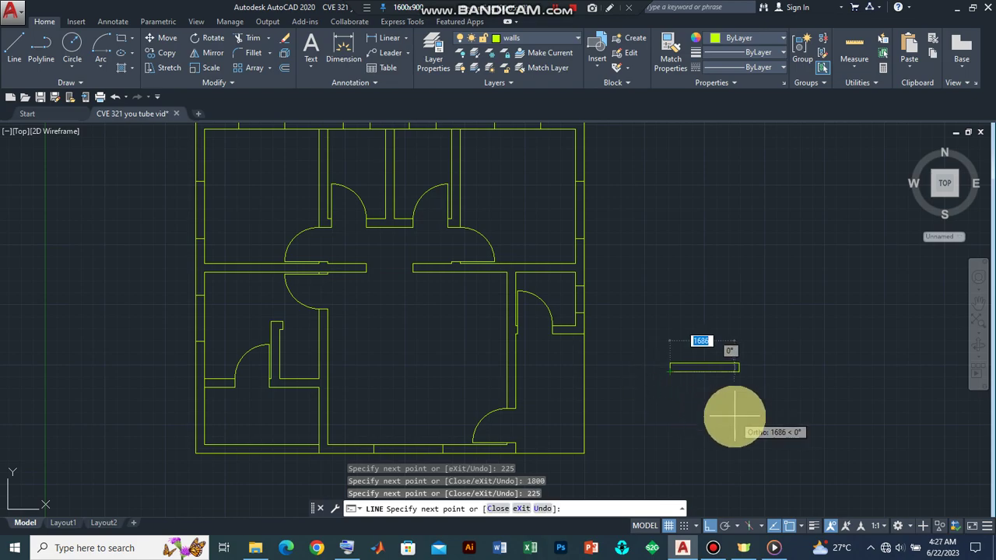
key(Return)
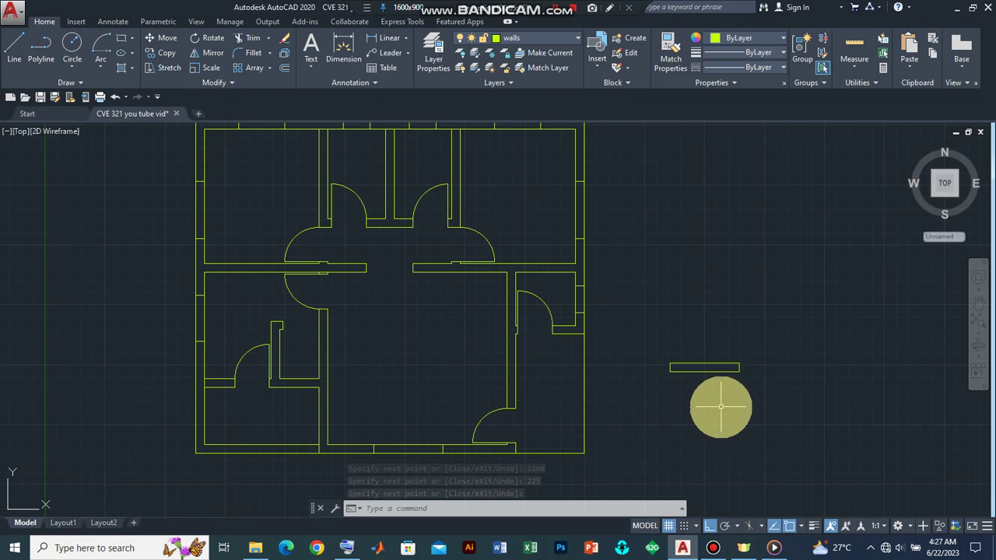
Put the rectangle on the windows layer and make windows the current layer
scroll(720, 406, up, 6)
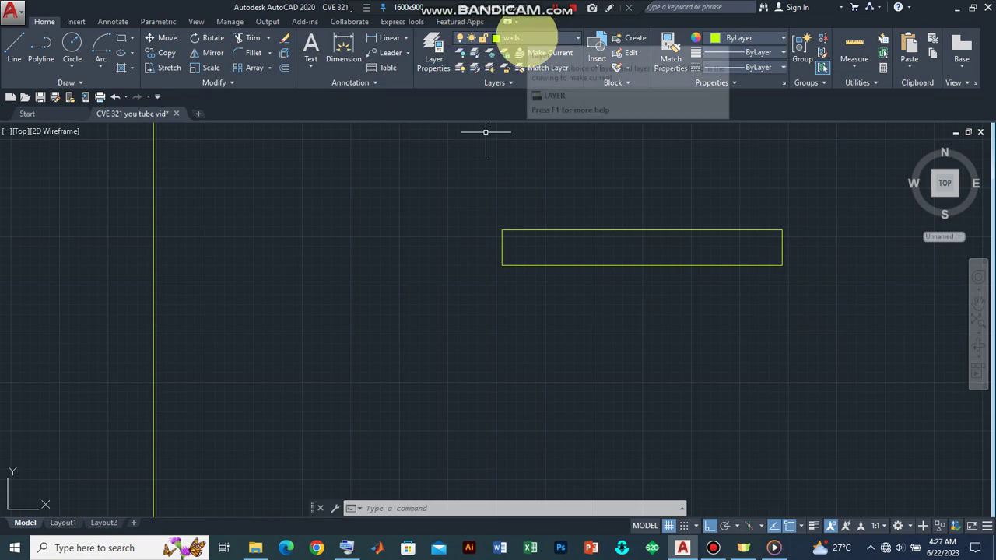
click(529, 37)
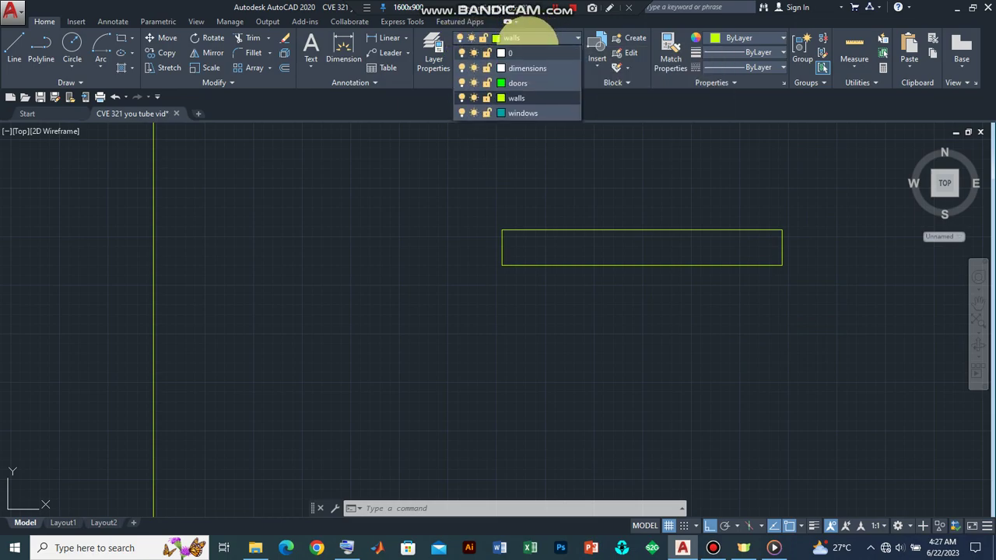
click(516, 113)
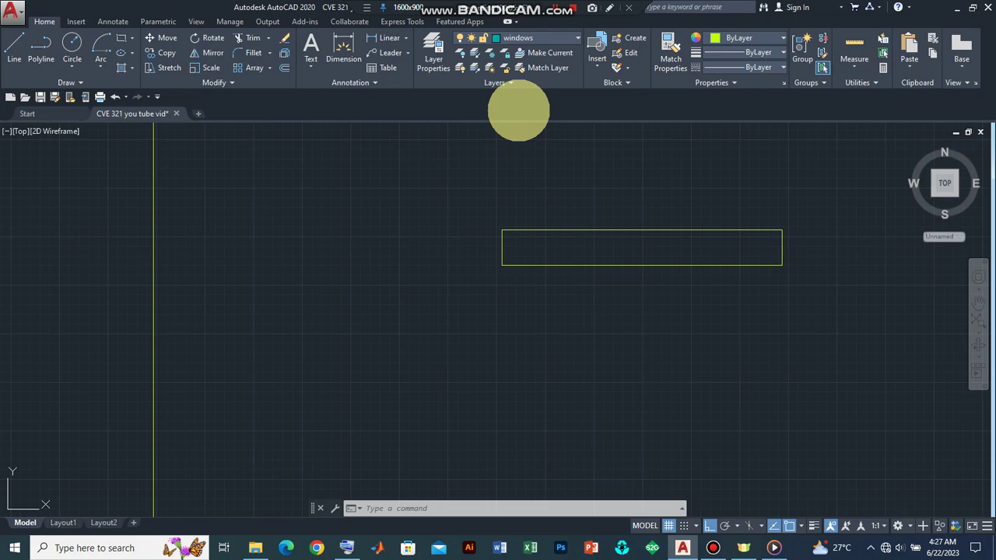
click(806, 296)
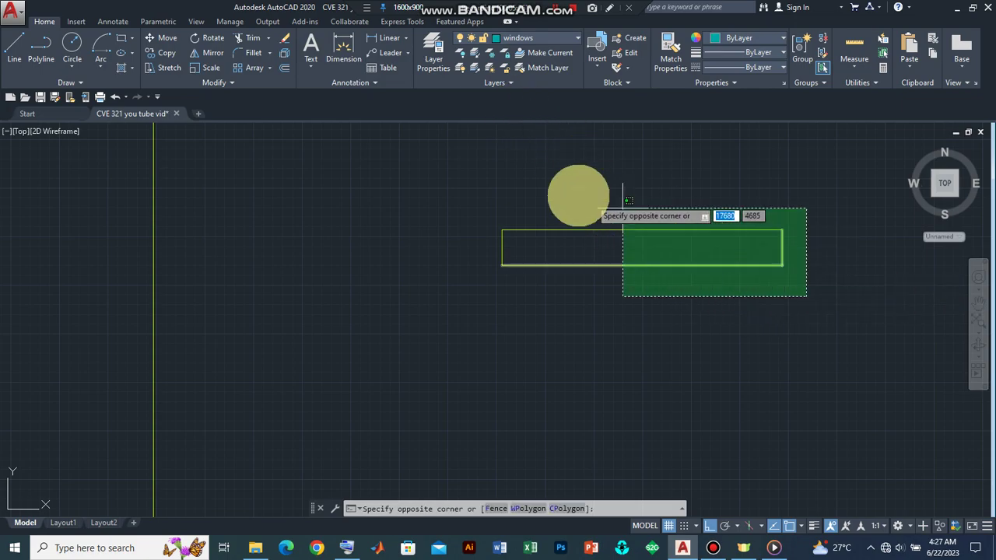
click(476, 185)
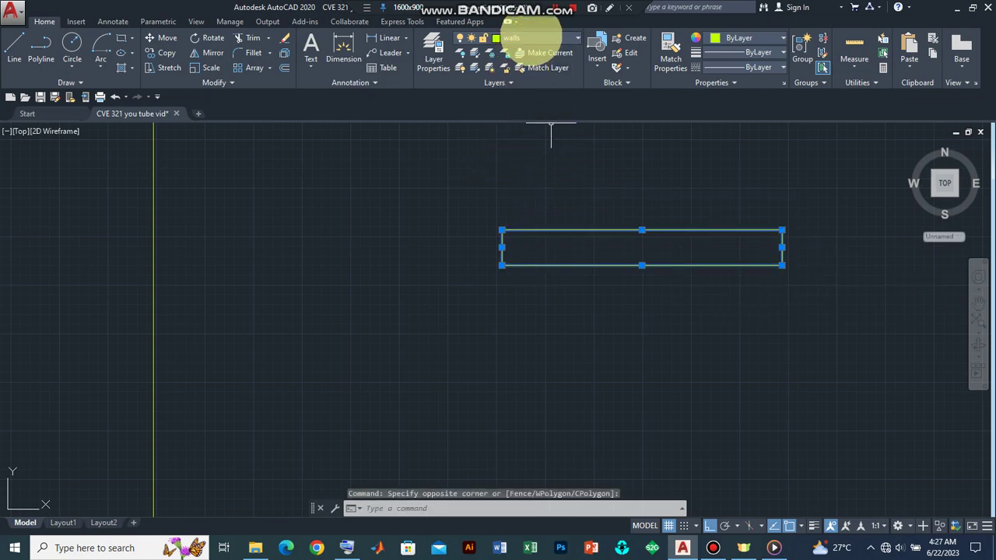
click(537, 37)
click(522, 113)
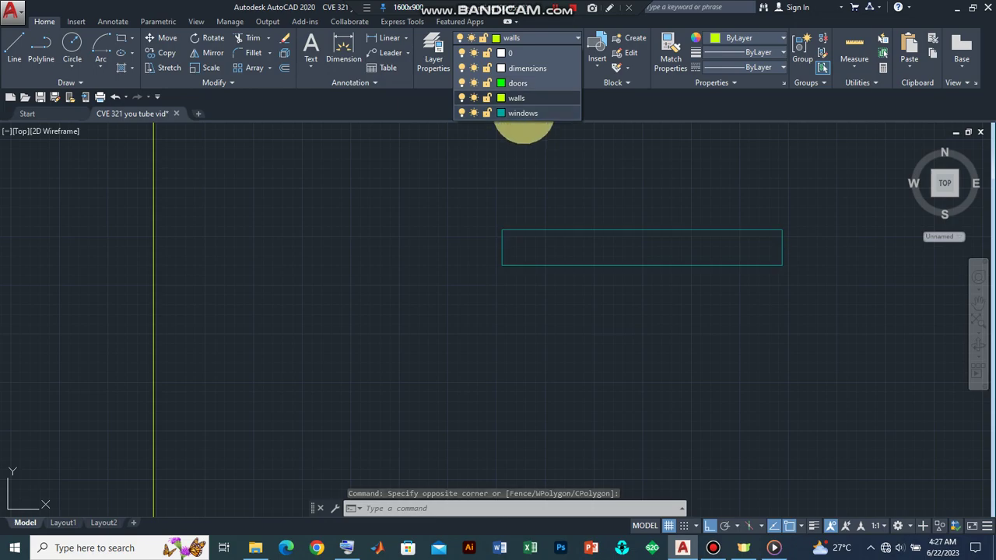
click(524, 113)
Start a new line from the window rectangle's corner
click(636, 265)
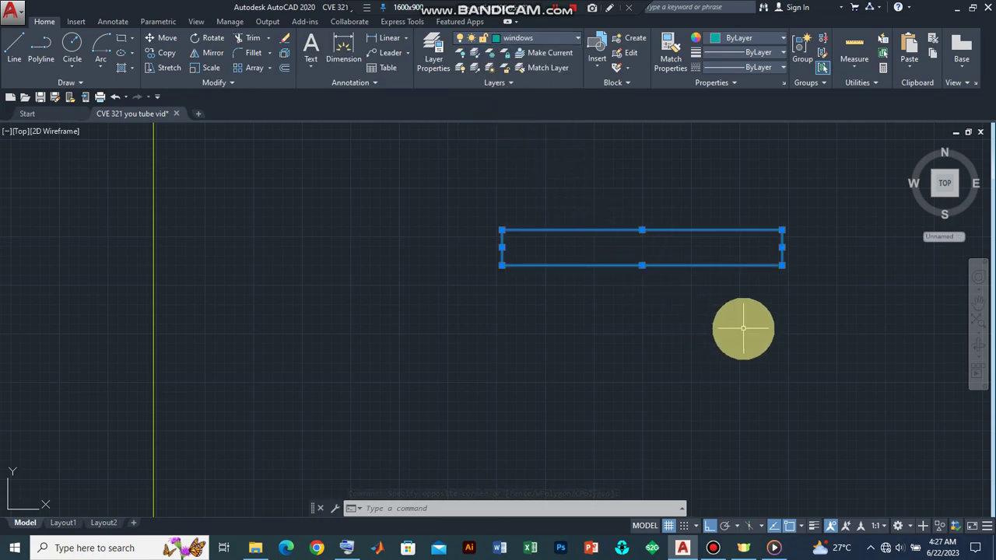
text(l)
key(Return)
click(502, 231)
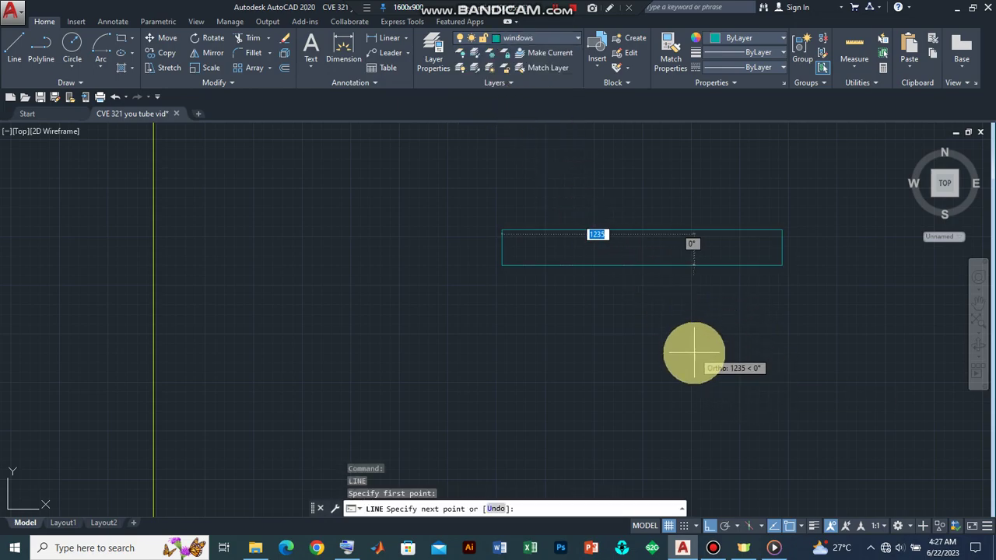
key(Escape)
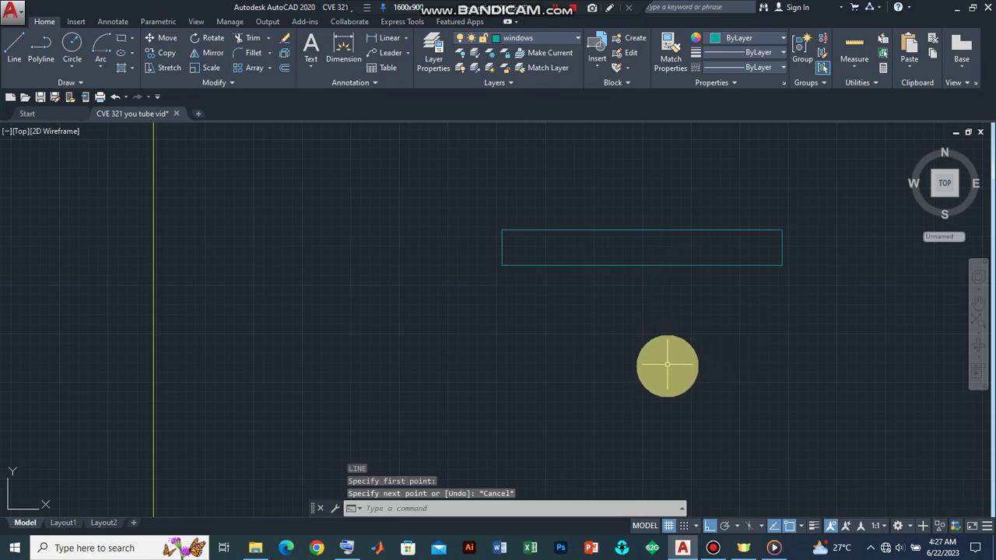
scroll(822, 246, up, 4)
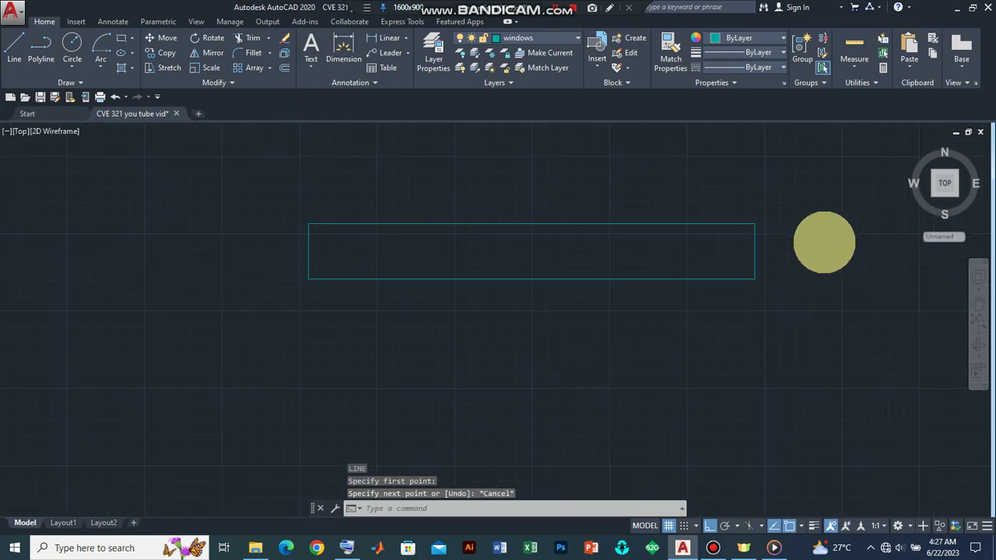
scroll(822, 251, down, 2)
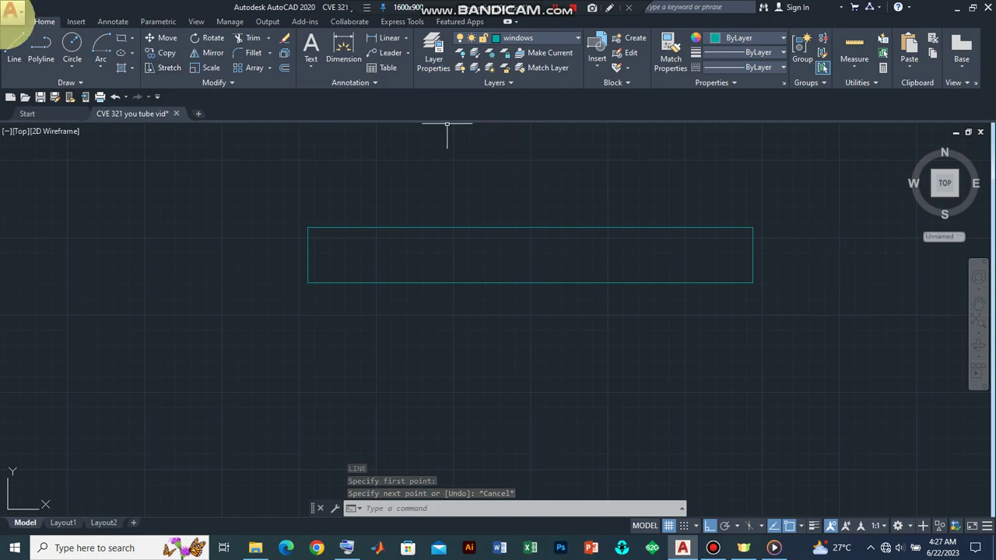
click(16, 48)
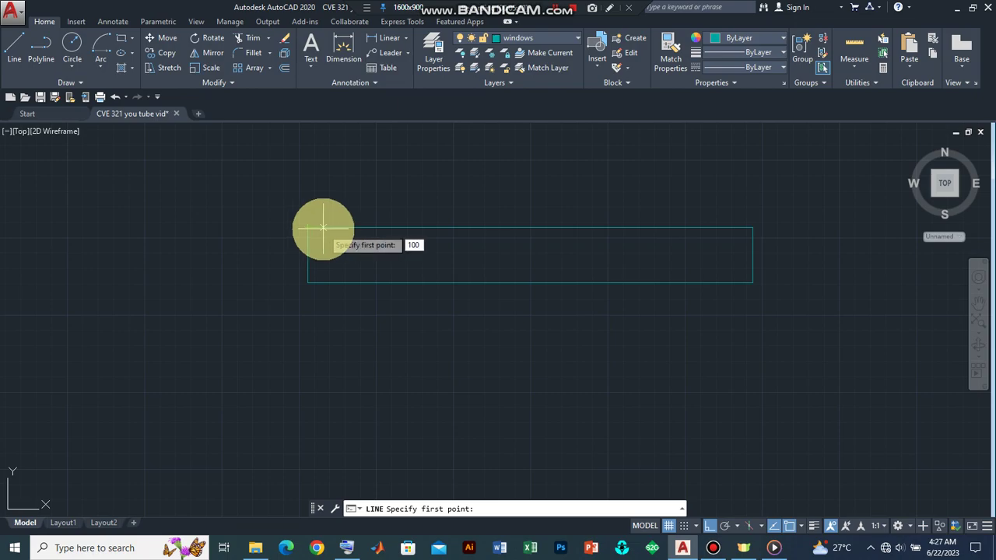
Draw two vertical lines across the rectangle, each 100 in from an end corner
key(Return)
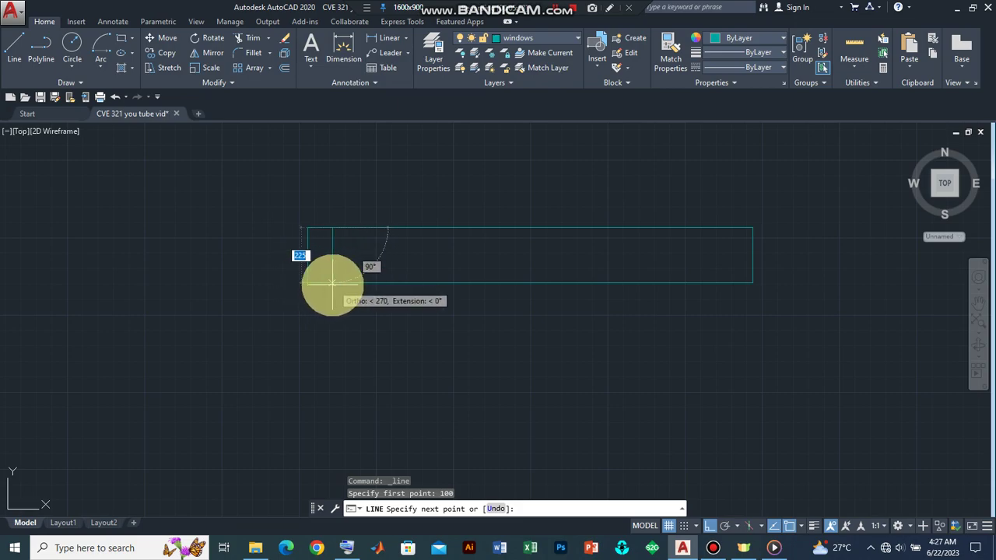
click(332, 284)
key(Return)
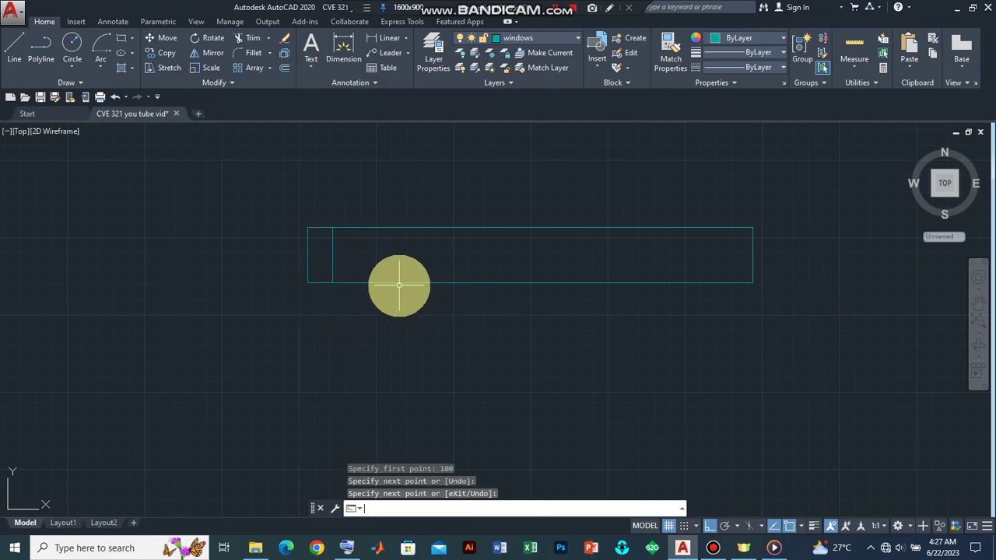
key(Return)
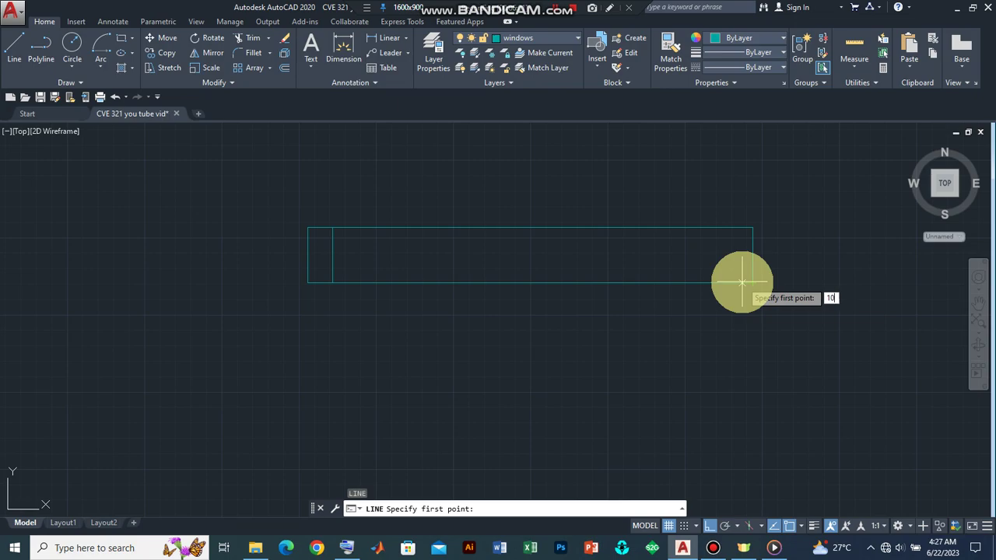
text(100)
key(Return)
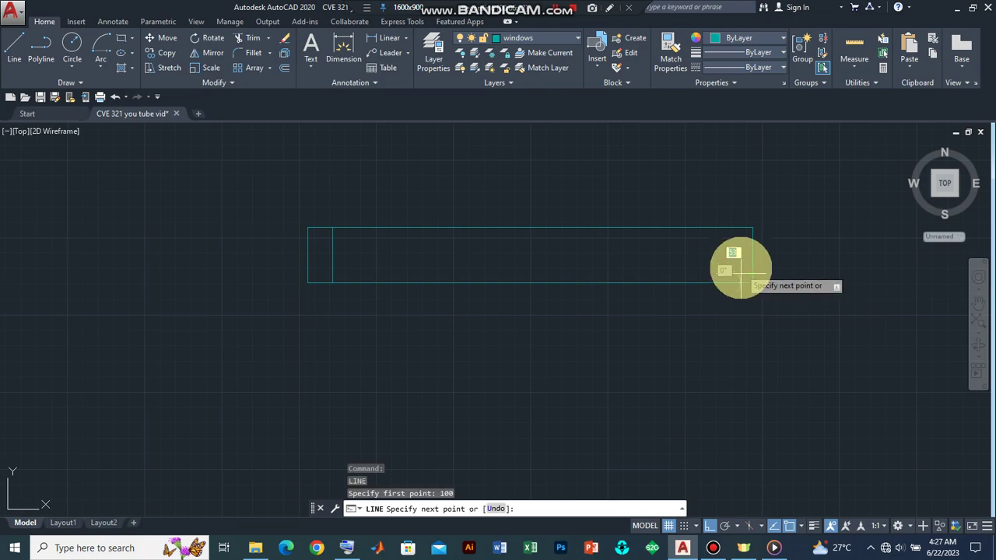
click(730, 227)
key(Return)
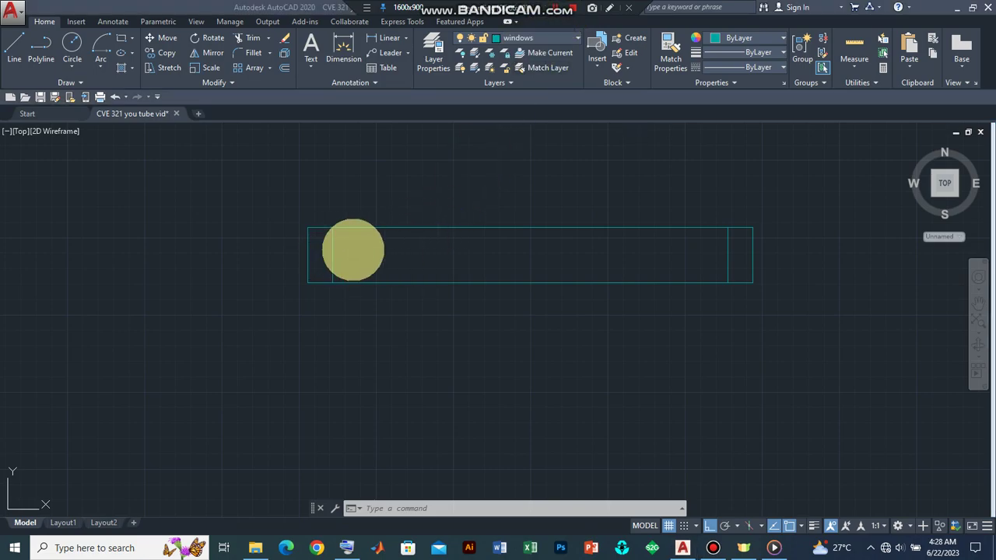
click(15, 39)
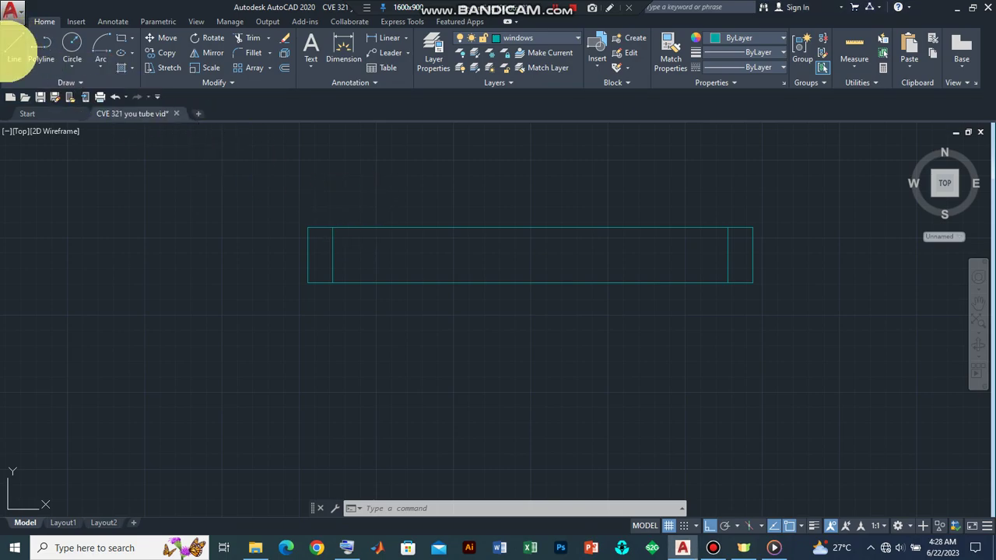
Draw a 1600-long line joining the midpoints of the two inner vertical lines
click(16, 52)
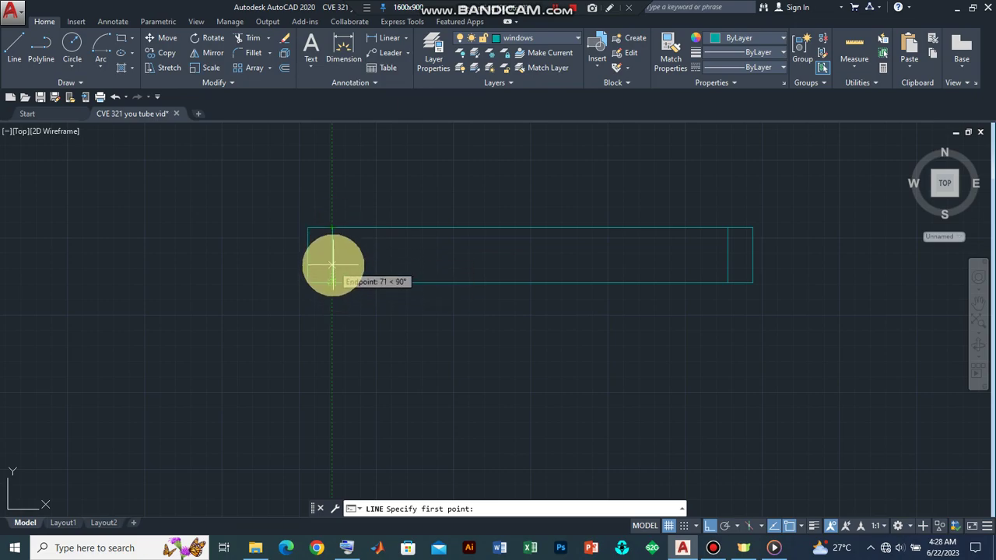
click(332, 255)
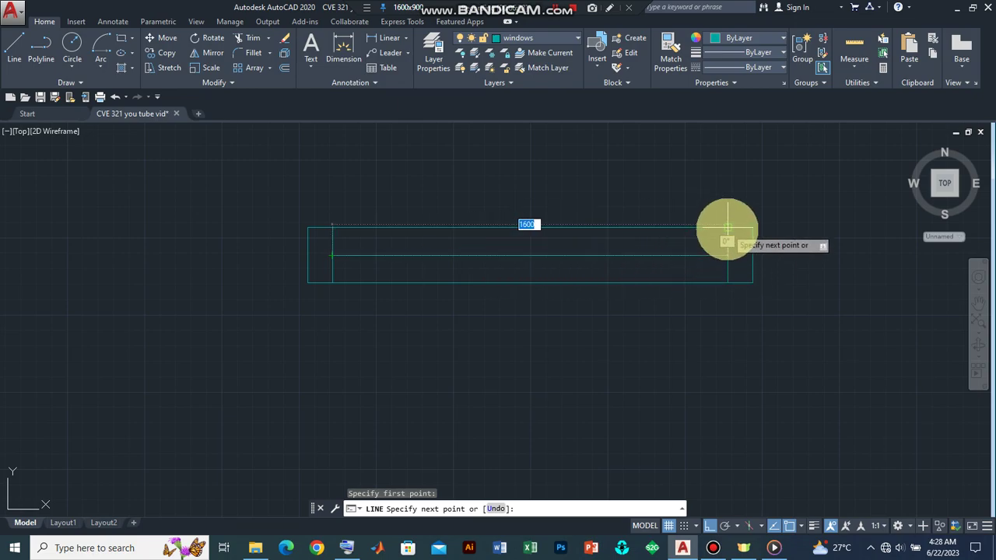
click(728, 255)
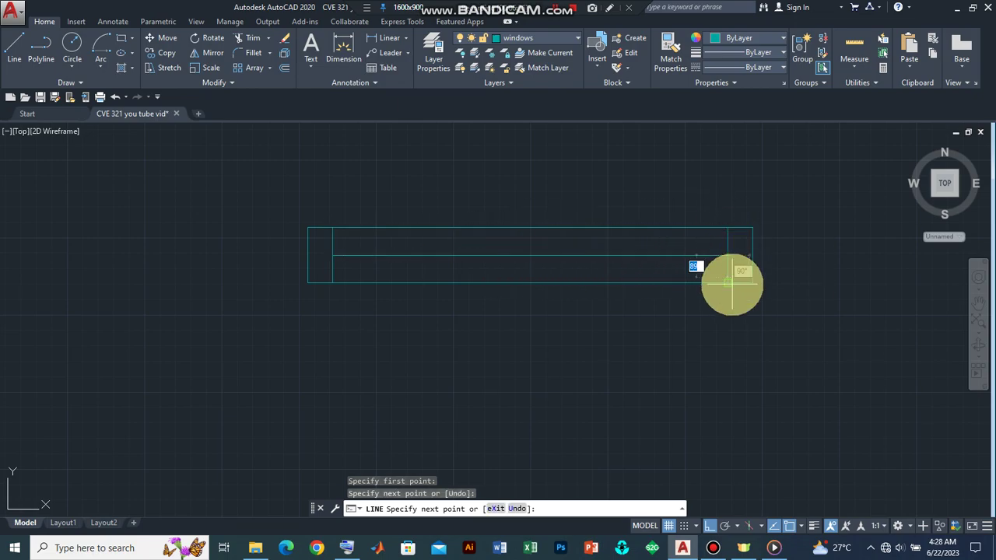
key(Return)
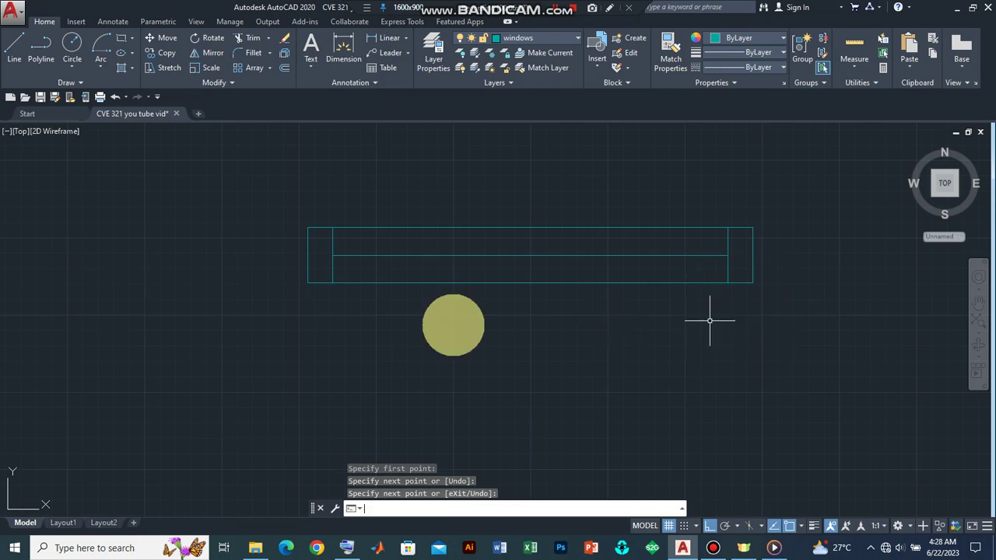
scroll(304, 373, down, 4)
scroll(330, 413, up, 2)
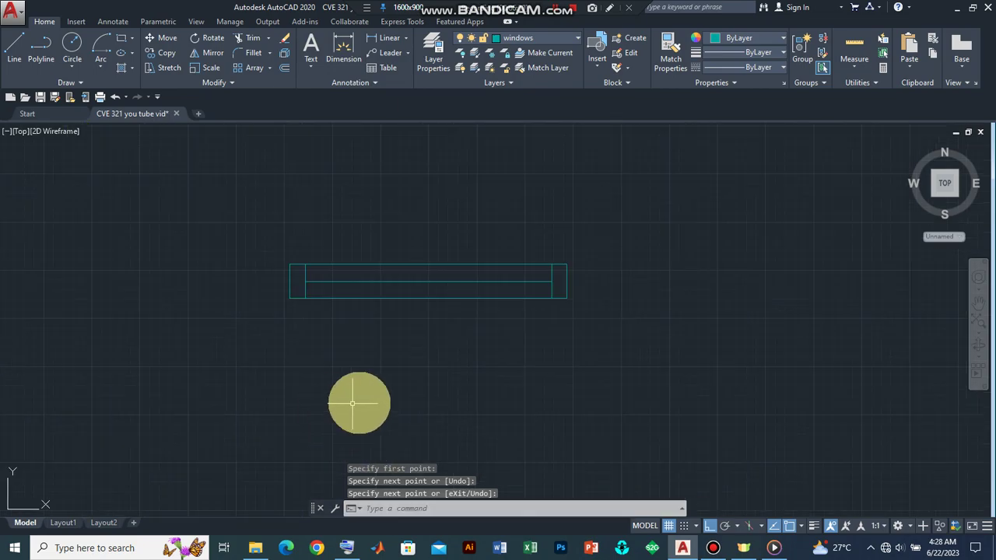
Zoom out and pan until the floor plan's lower rooms sit beside the window symbol
scroll(408, 375, down, 2)
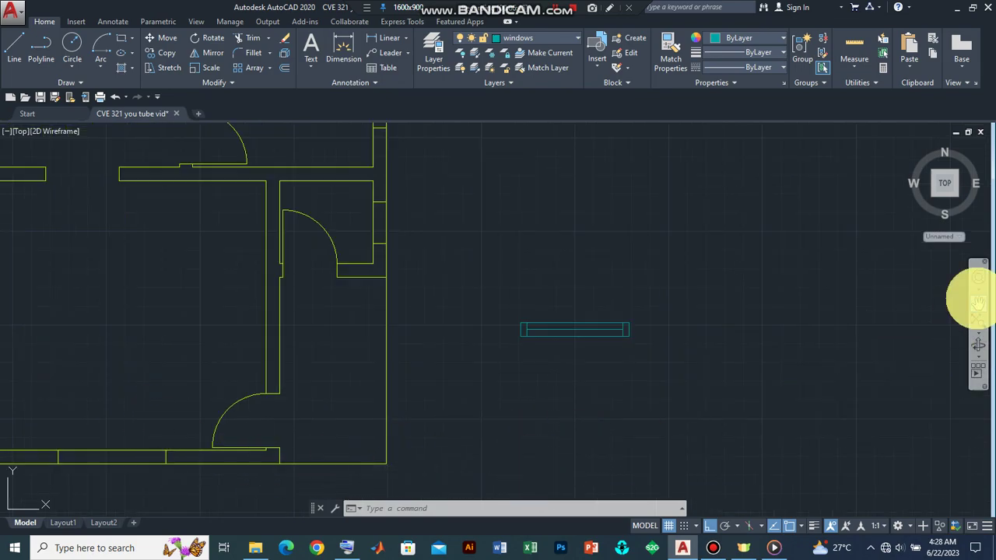
click(977, 304)
drag(564, 398, 727, 343)
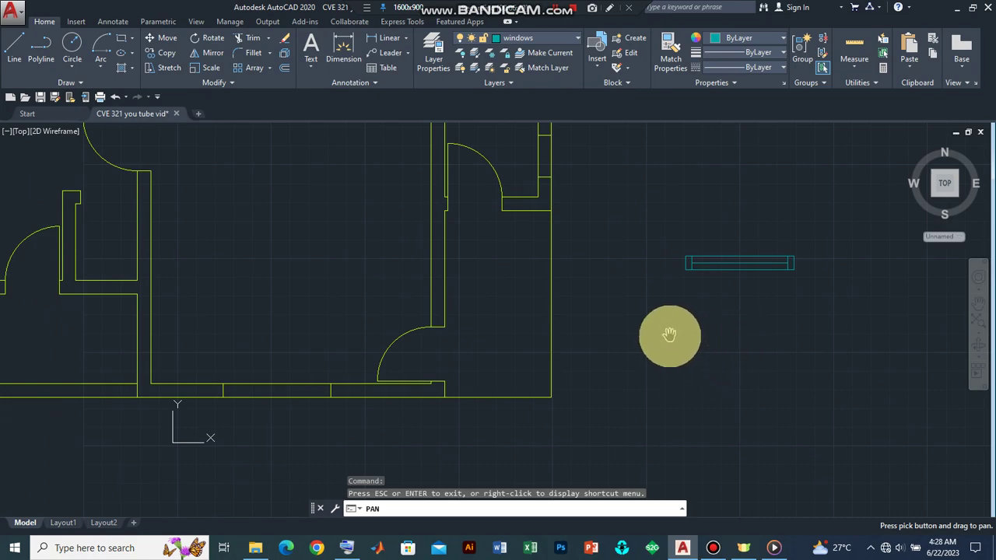
key(Escape)
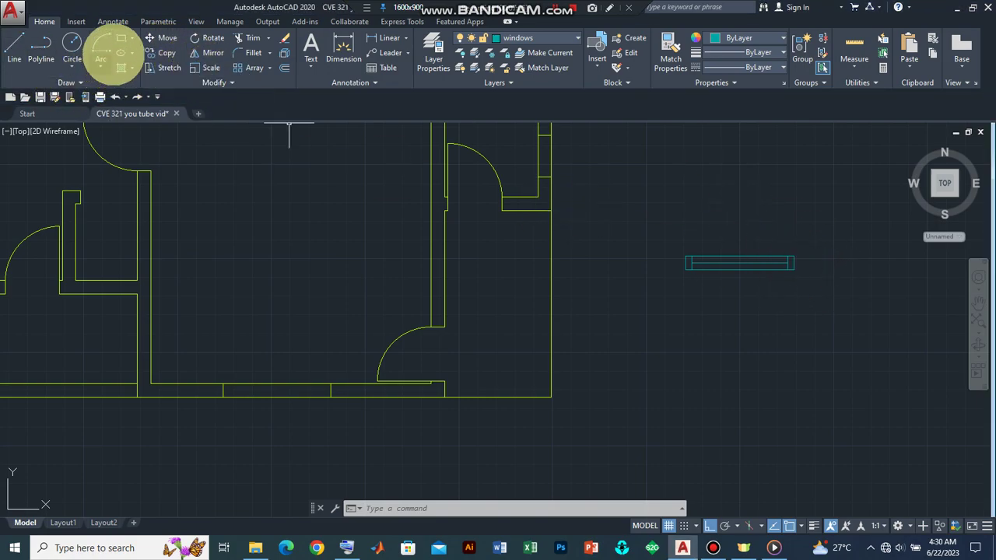
Copy all seven parts of the window symbol, using its corner as base point
click(161, 52)
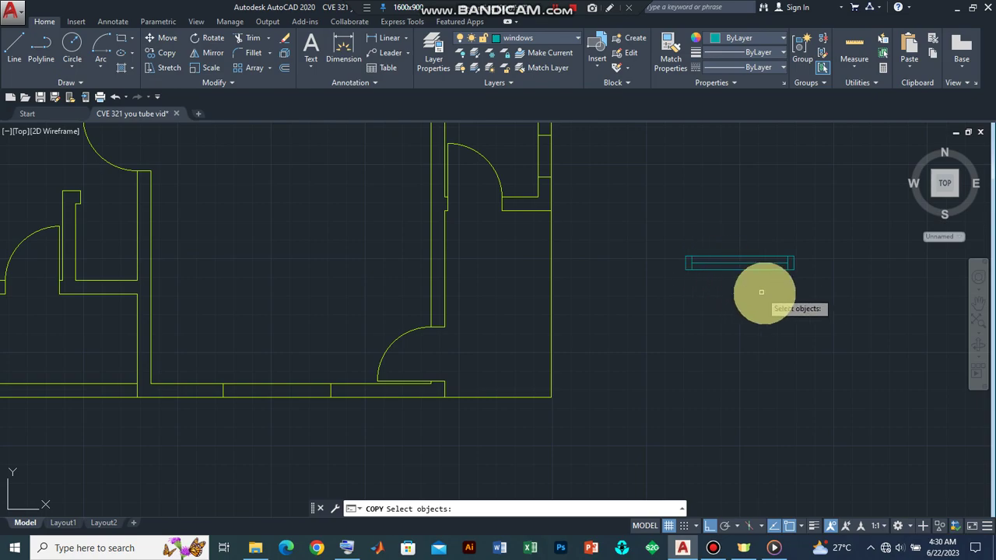
click(815, 297)
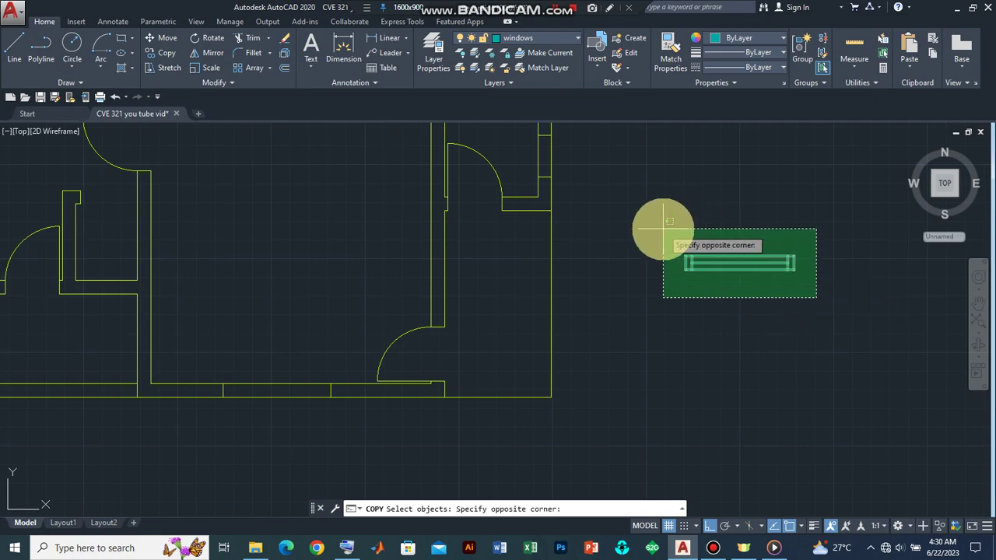
click(681, 270)
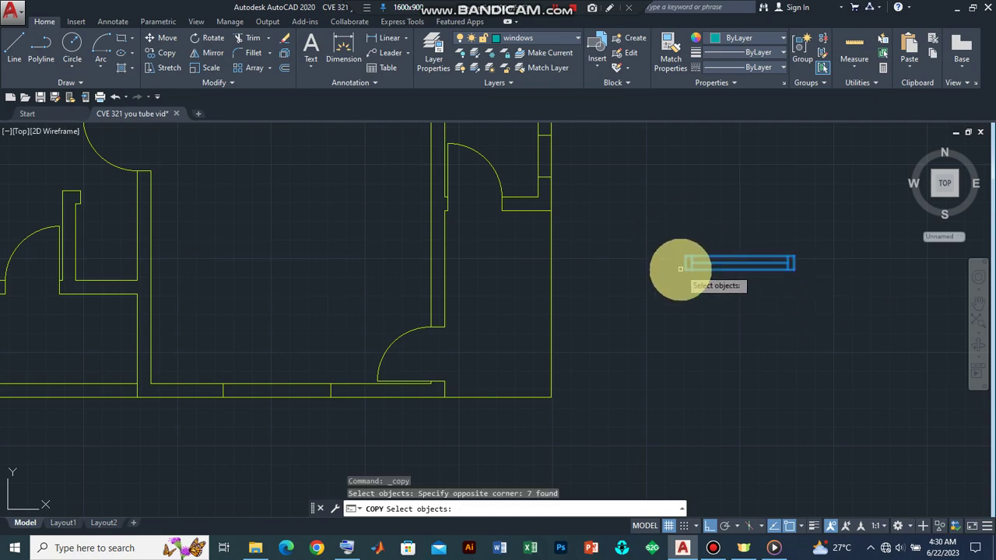
key(Return)
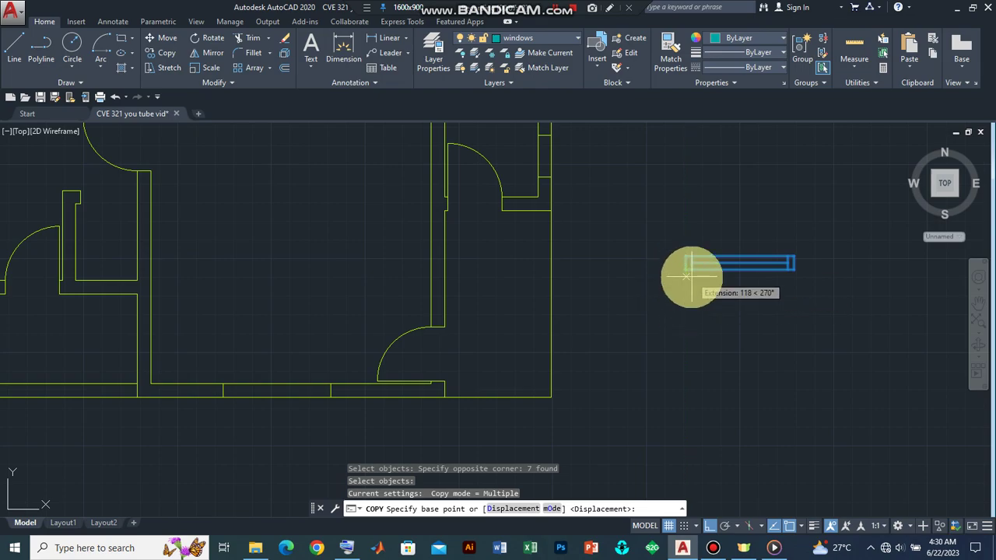
scroll(681, 272, up, 2)
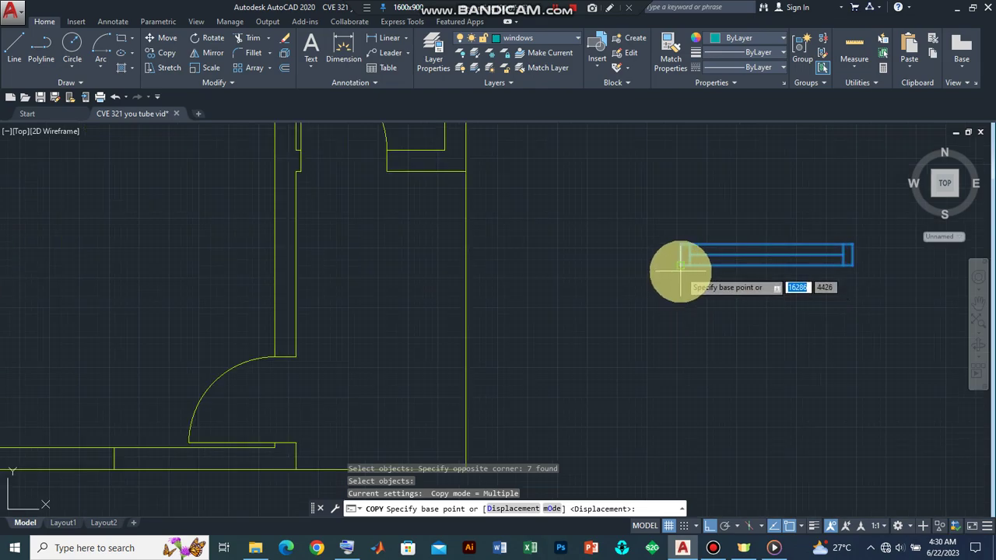
click(681, 267)
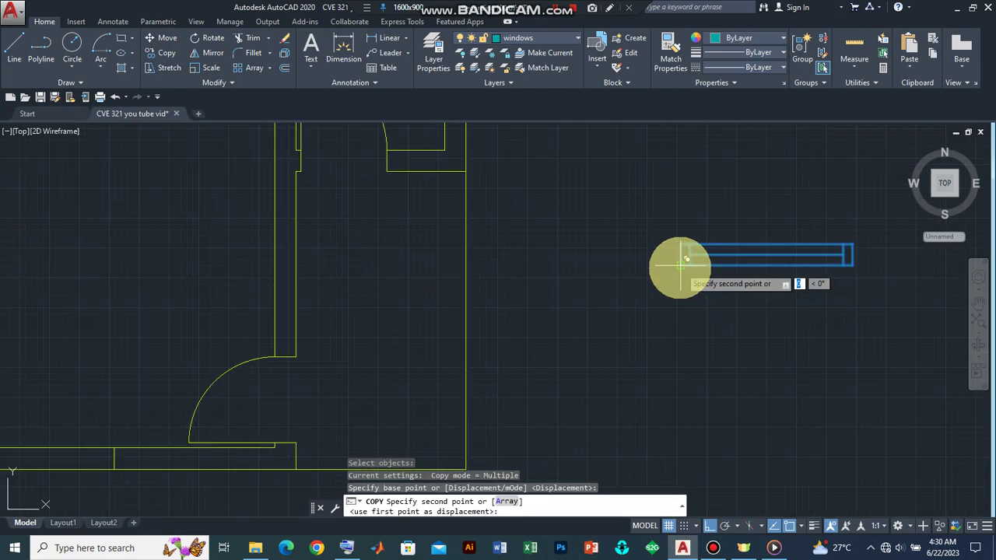
scroll(563, 354, down, 2)
Place the window copy in the bottom exterior wall's opening
key(F8)
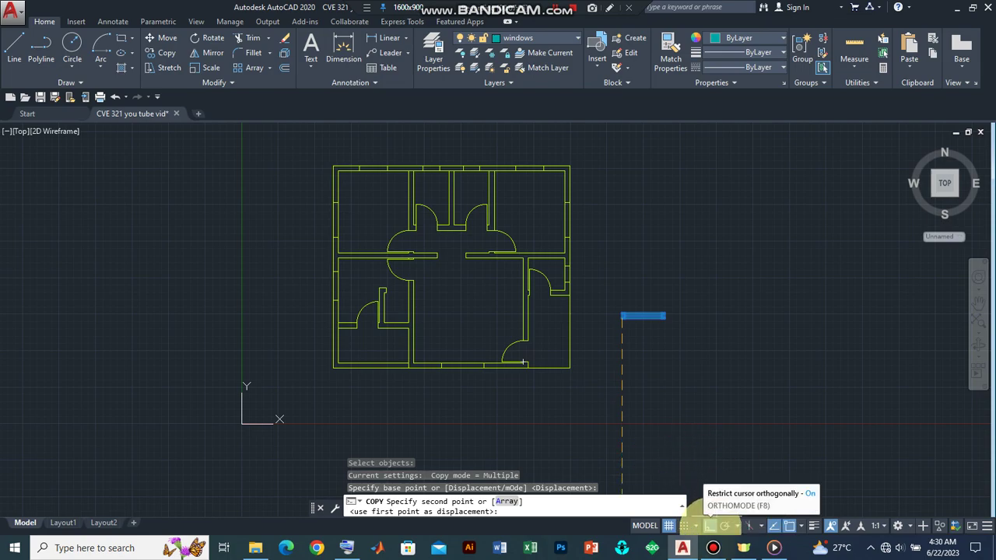
click(709, 525)
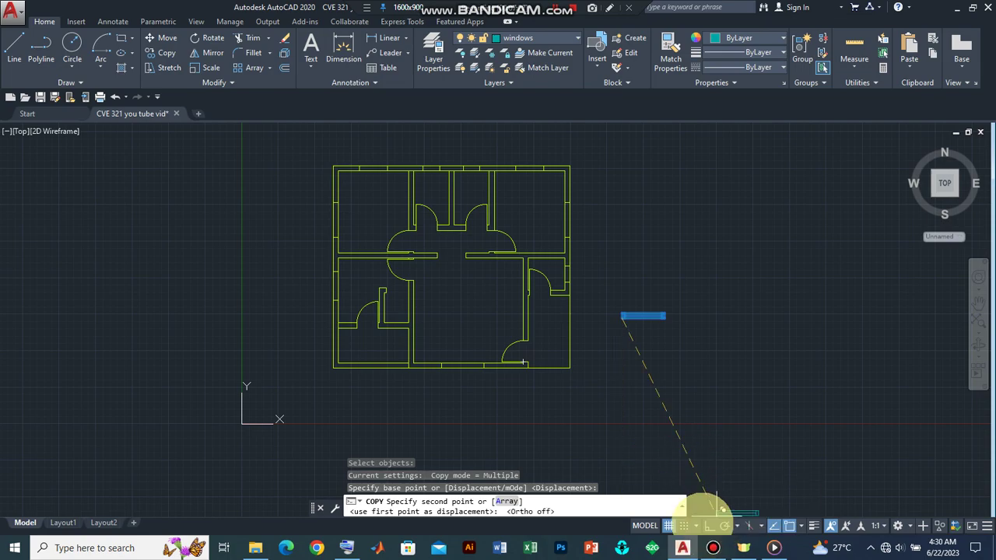
scroll(442, 362, up, 4)
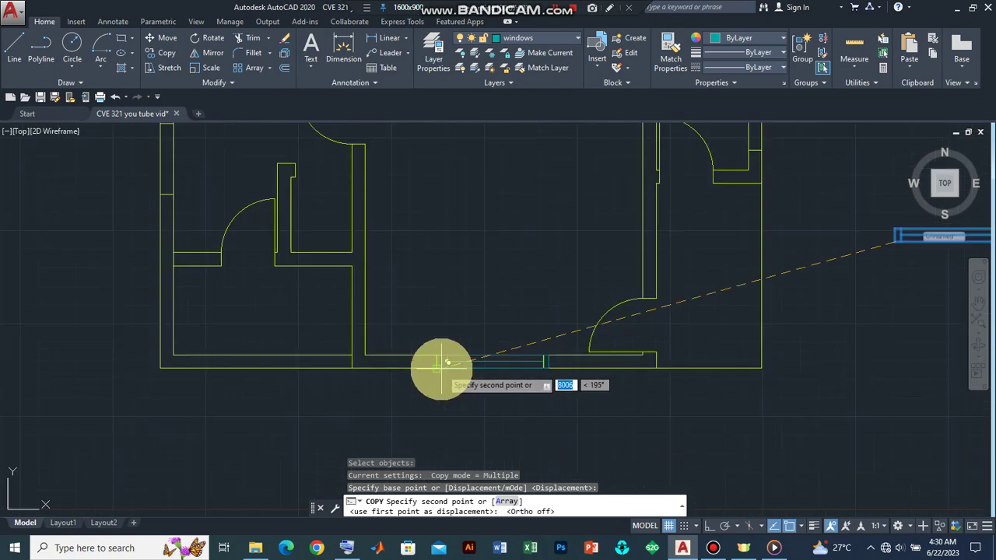
scroll(438, 364, up, 6)
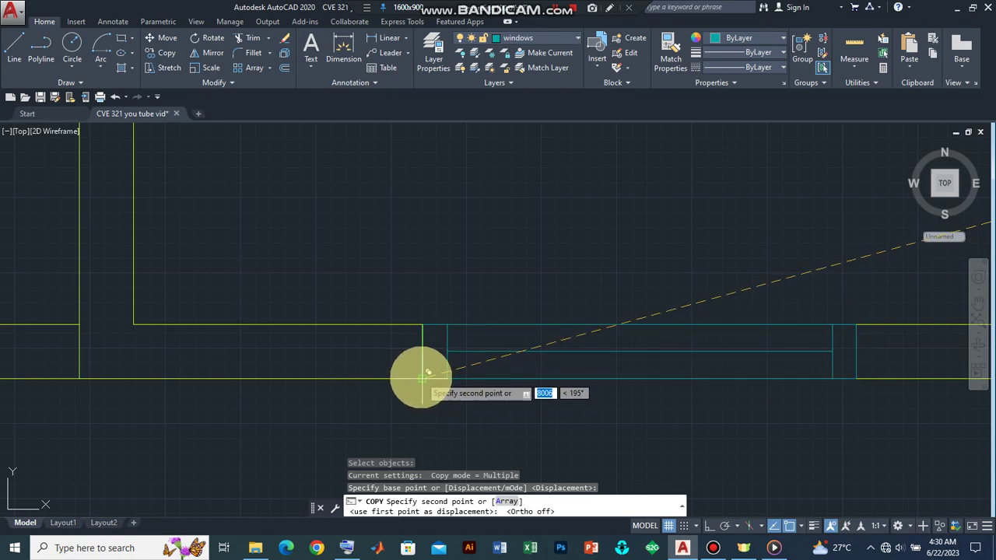
click(427, 374)
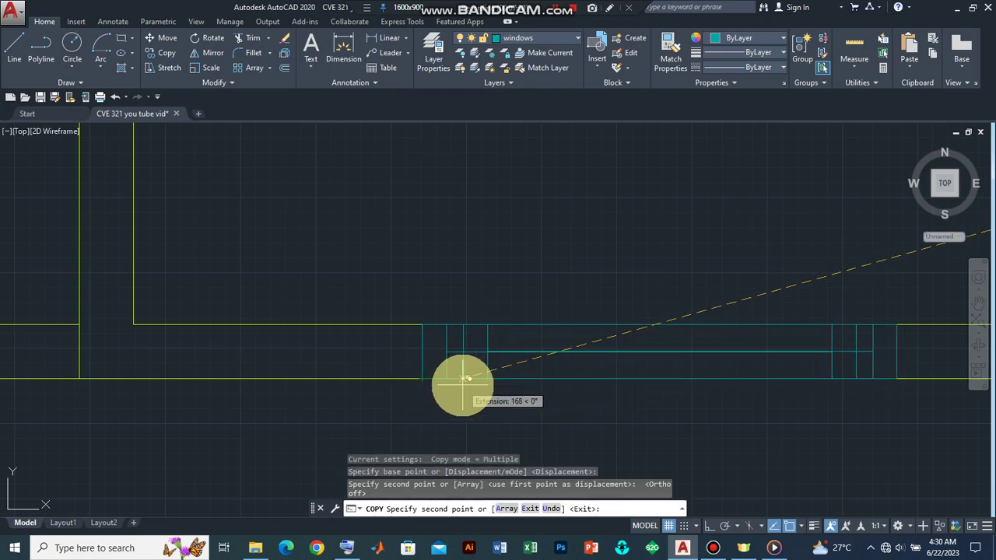
key(Return)
scroll(667, 435, down, 5)
scroll(894, 466, down, 2)
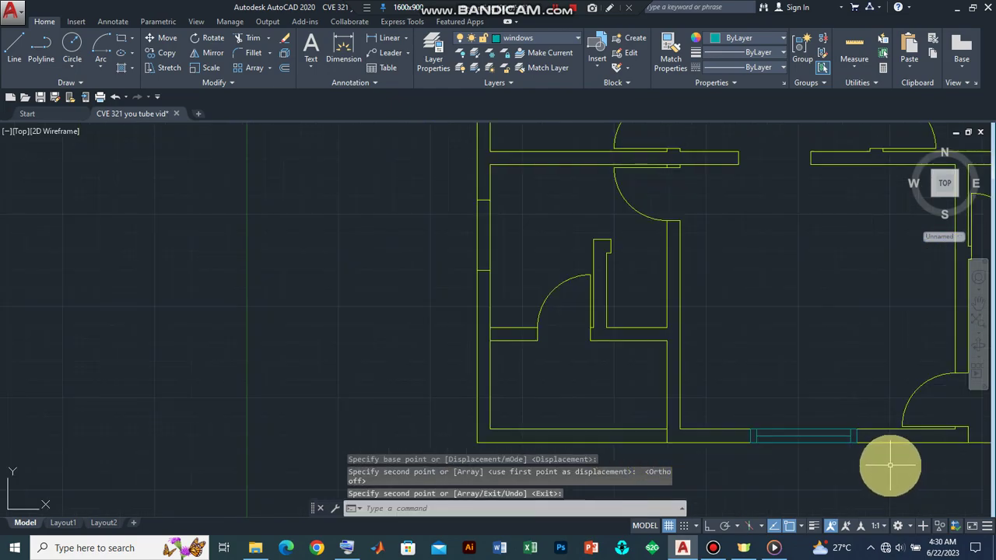
scroll(331, 424, down, 3)
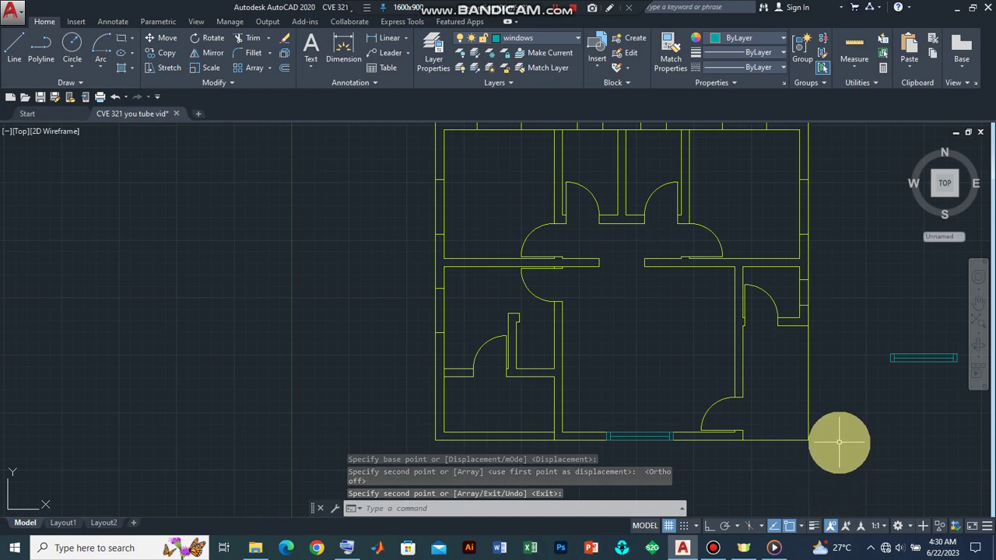
scroll(845, 457, up, 2)
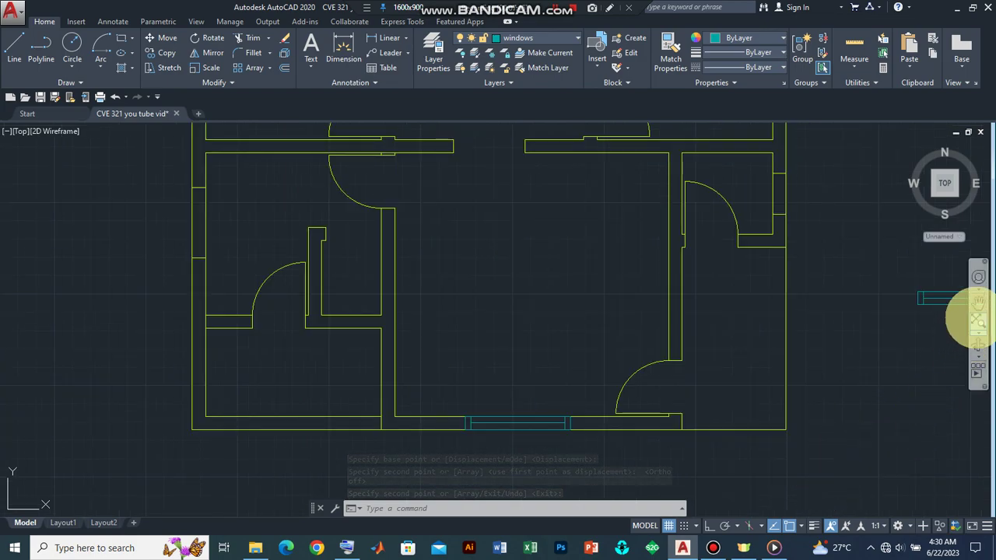
click(977, 302)
drag(862, 378, 845, 460)
With Ortho on, draw a polyline right of the plan with 1500 and 225 sides
scroll(756, 294, down, 4)
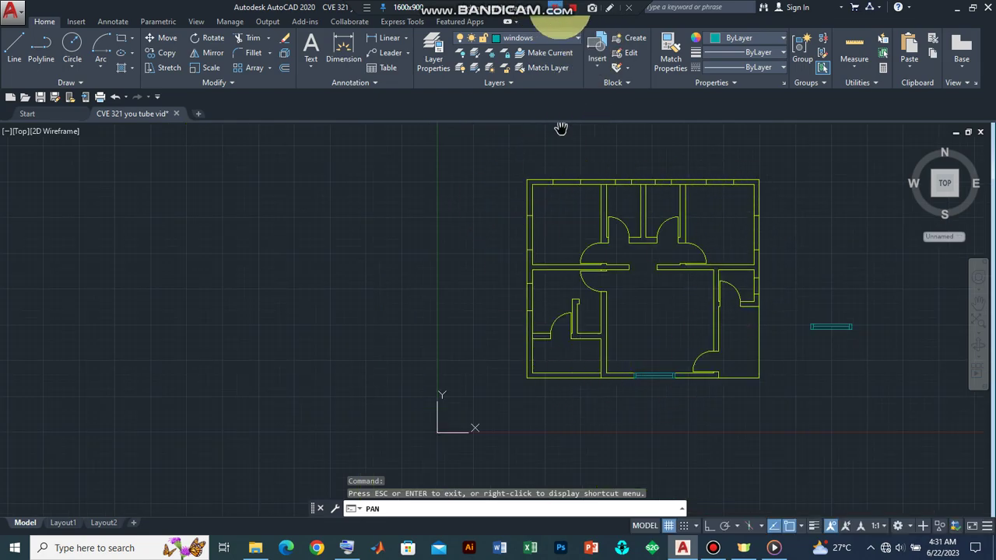
scroll(869, 240, up, 2)
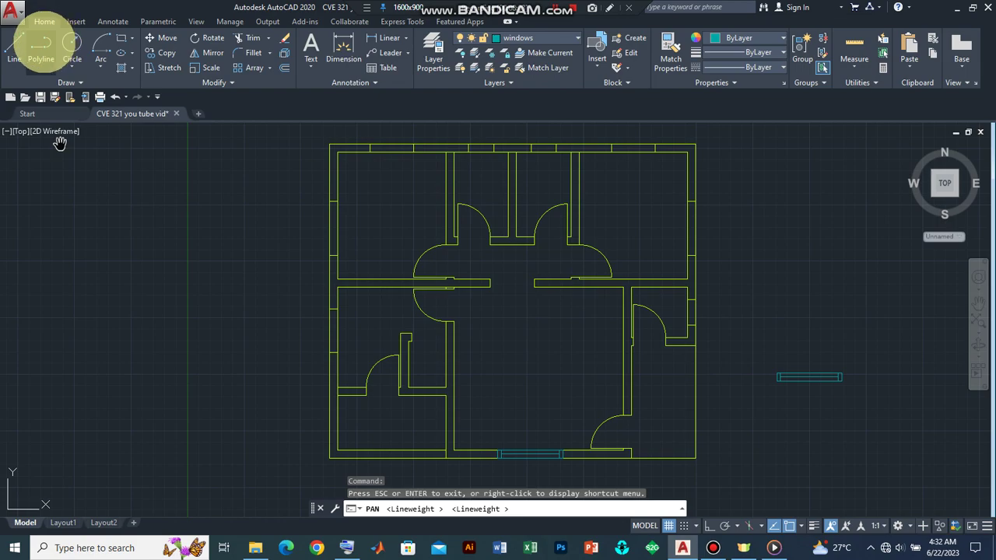
click(42, 53)
click(759, 339)
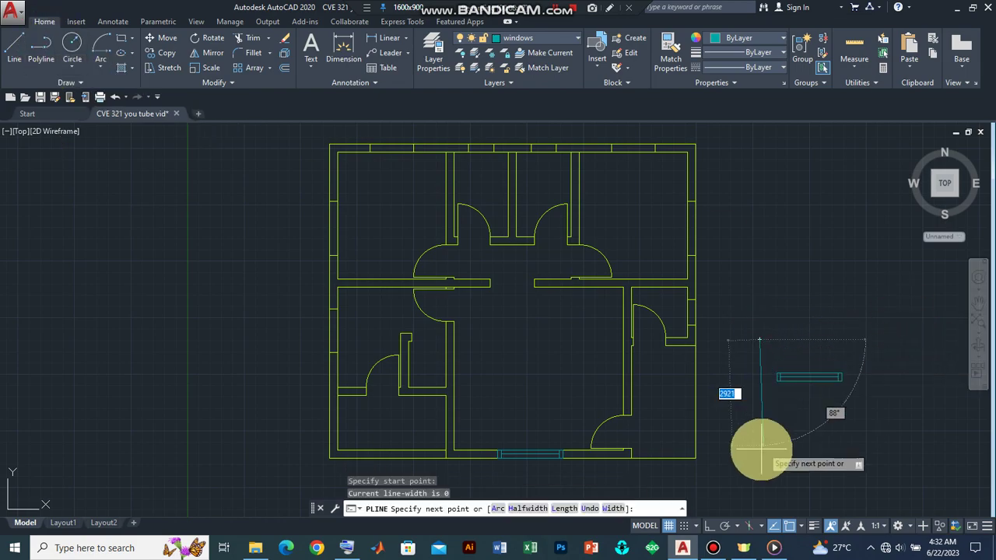
click(709, 526)
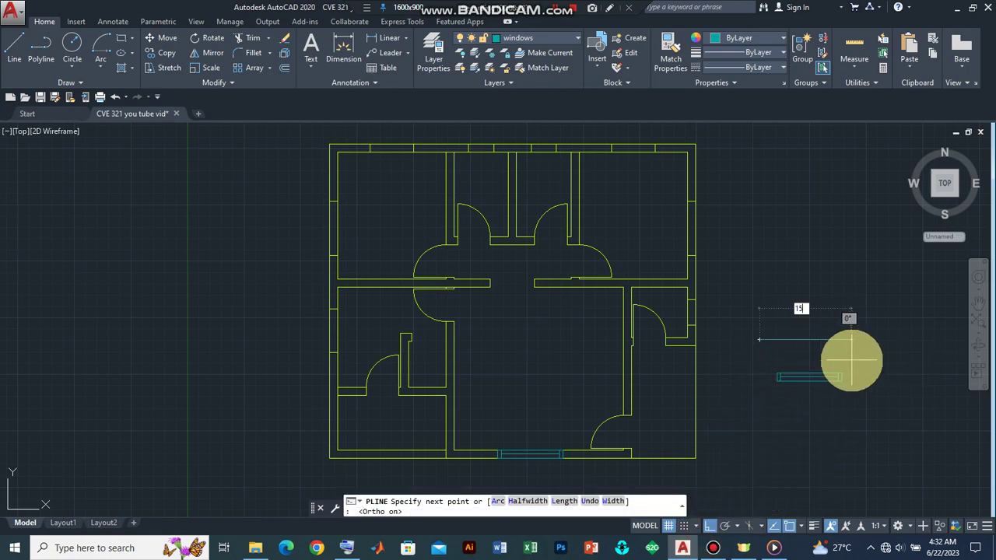
key(Return)
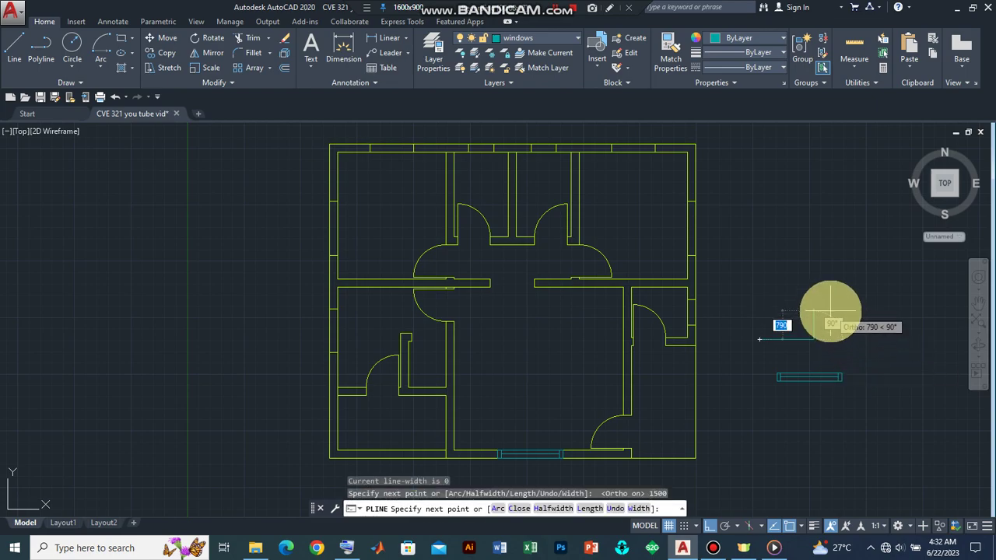
text(225)
key(Return)
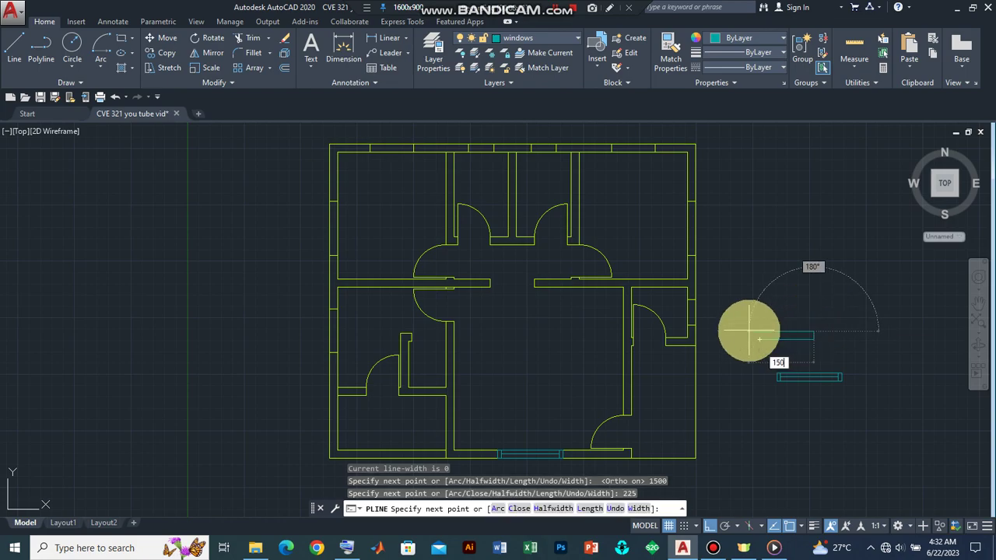
key(Return)
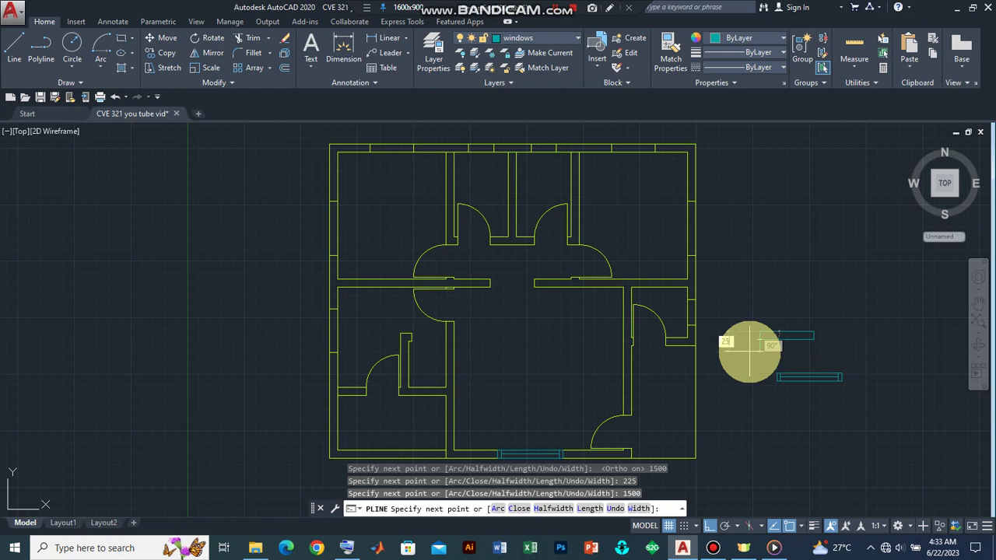
key(Return)
key(Return)
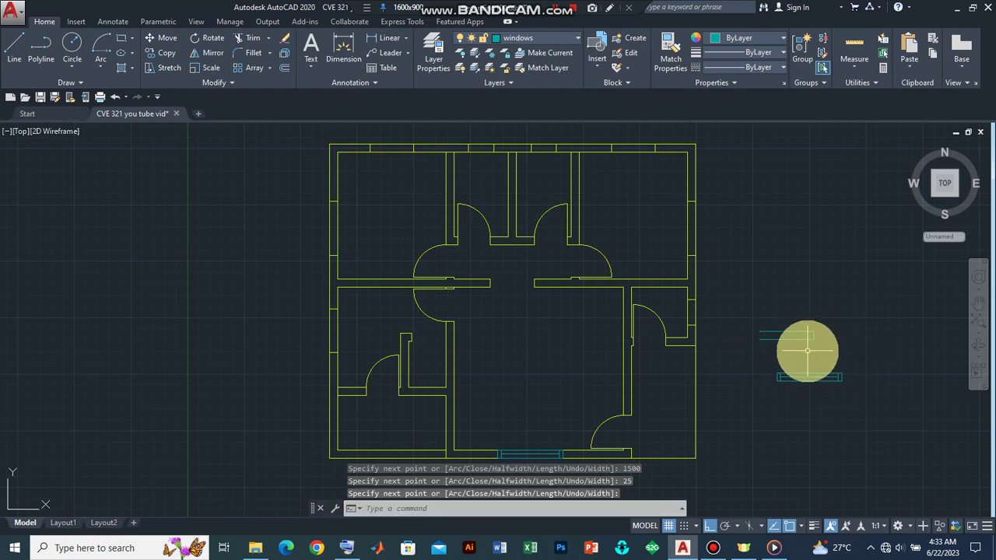
Draw a vertical end line 100 in from the rectangle's left corner
scroll(781, 355, up, 2)
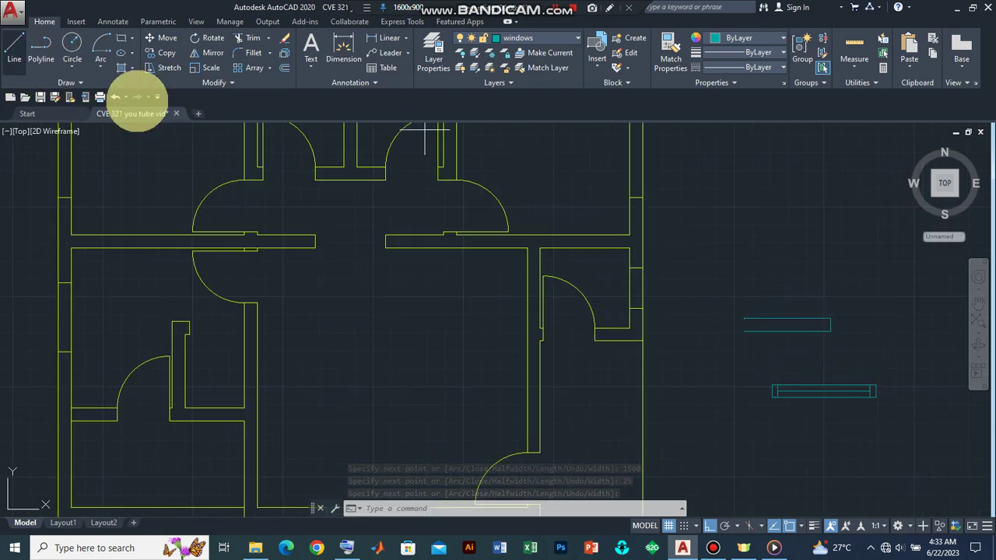
text(l)
key(Return)
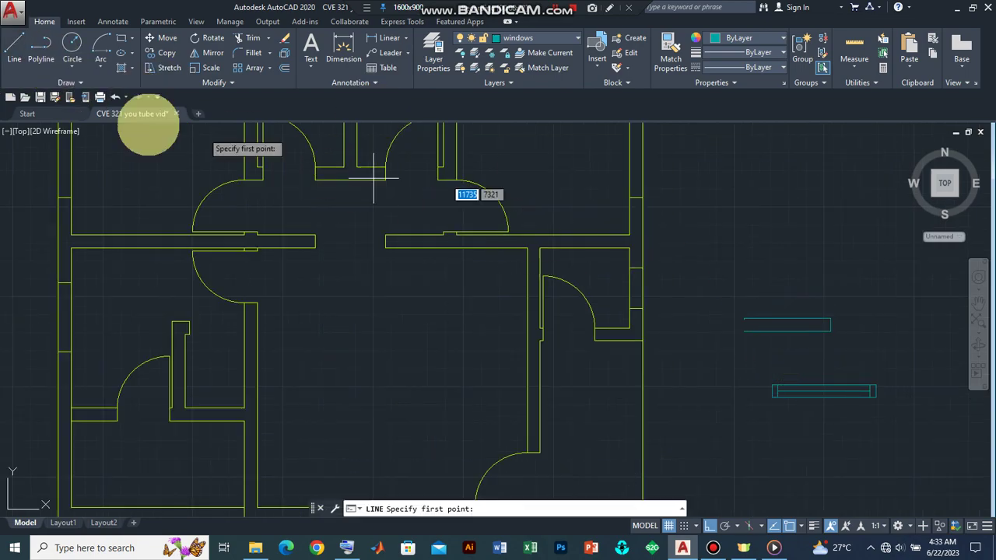
click(745, 317)
click(744, 332)
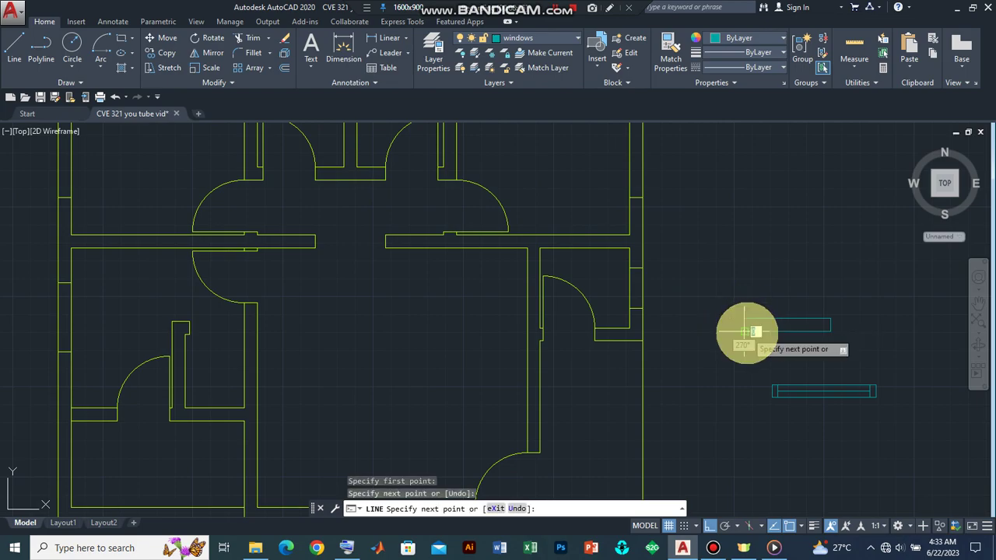
key(Return)
scroll(813, 340, up, 4)
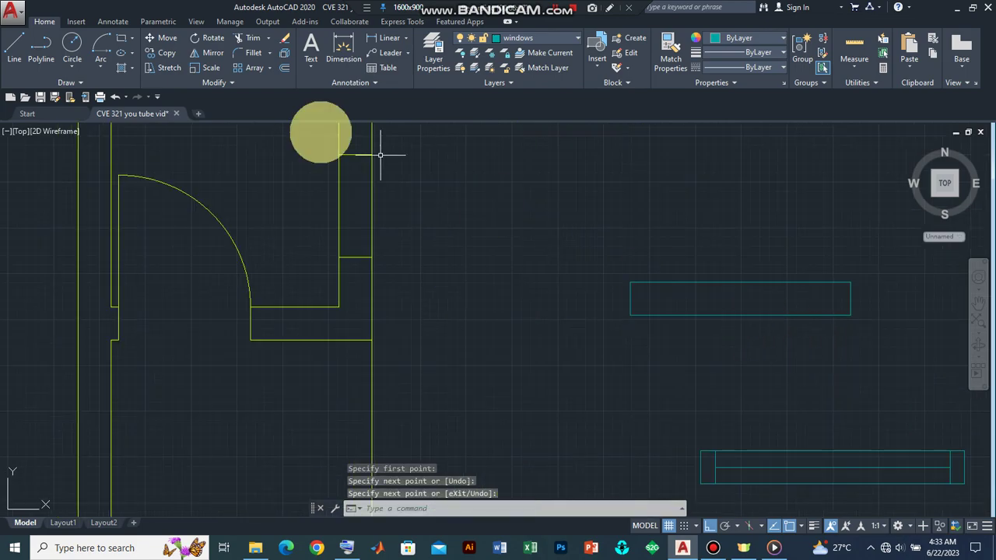
click(380, 155)
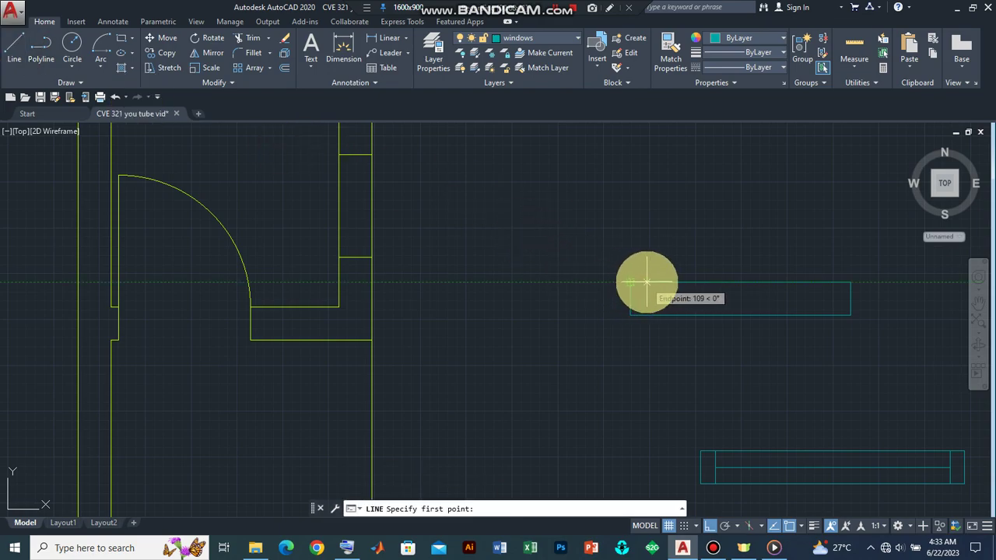
key(Return)
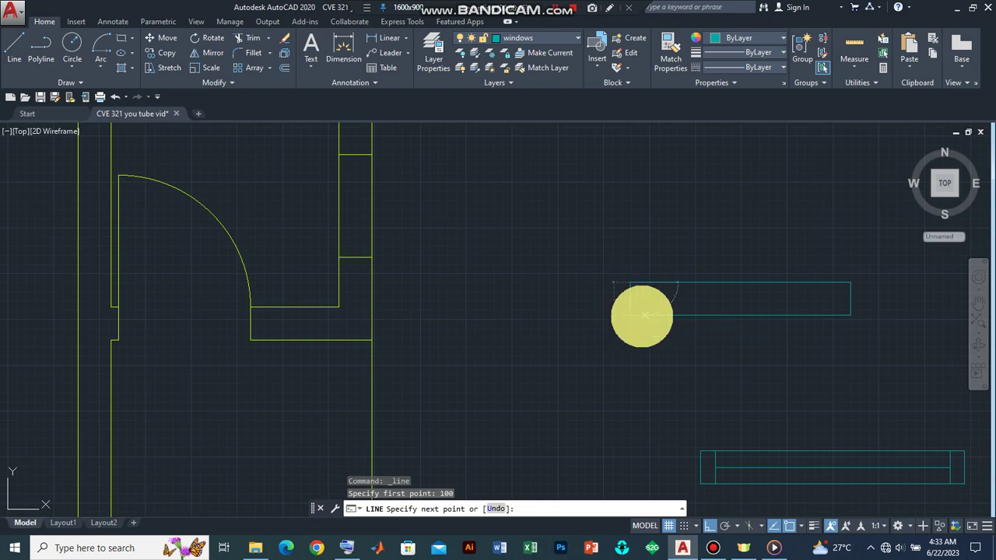
click(643, 315)
key(Return)
Draw the matching vertical end line 100 in from the right corner
click(14, 56)
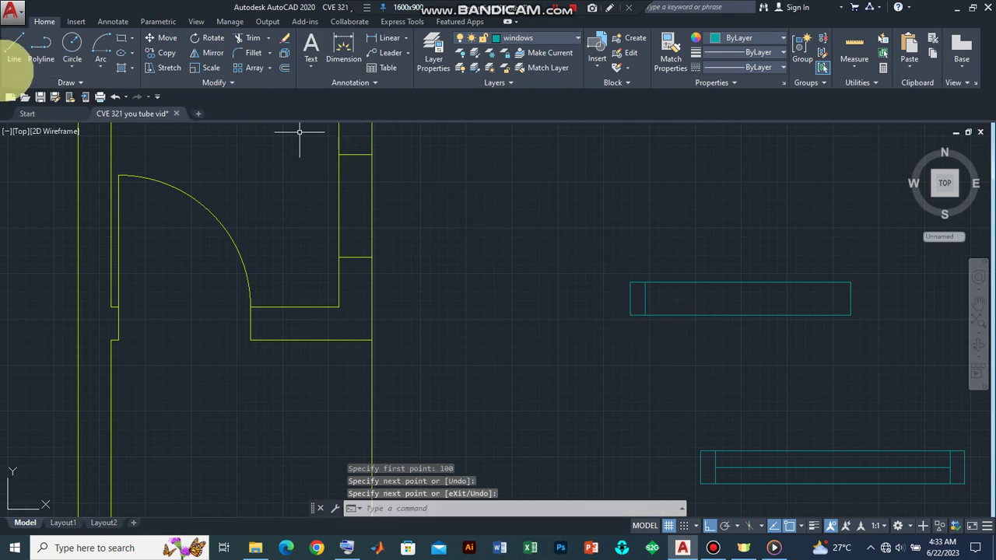
click(849, 283)
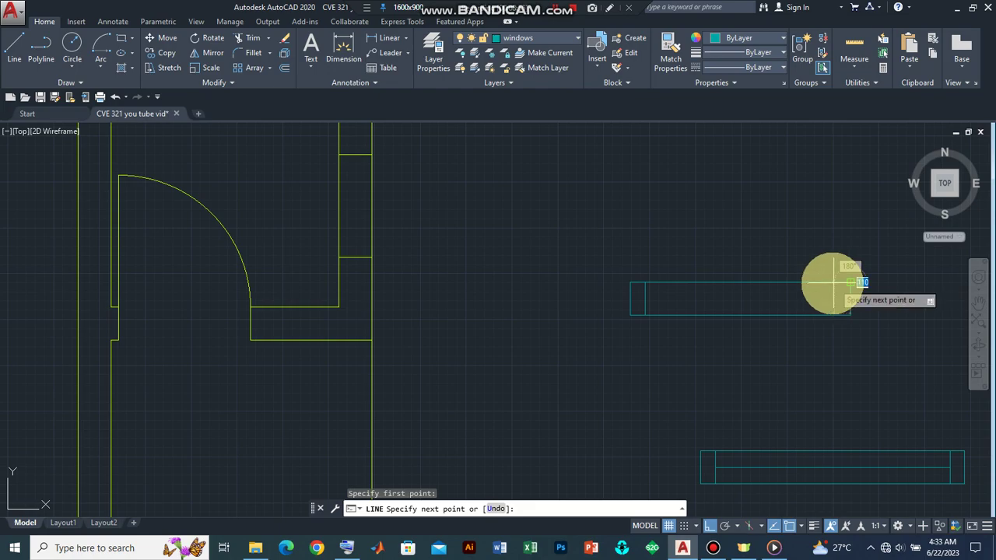
key(Escape)
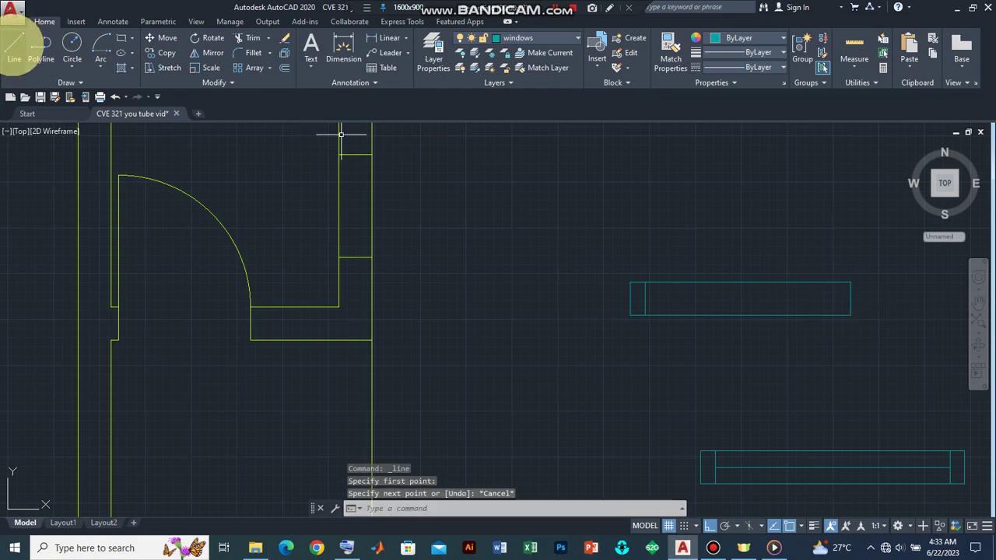
click(16, 48)
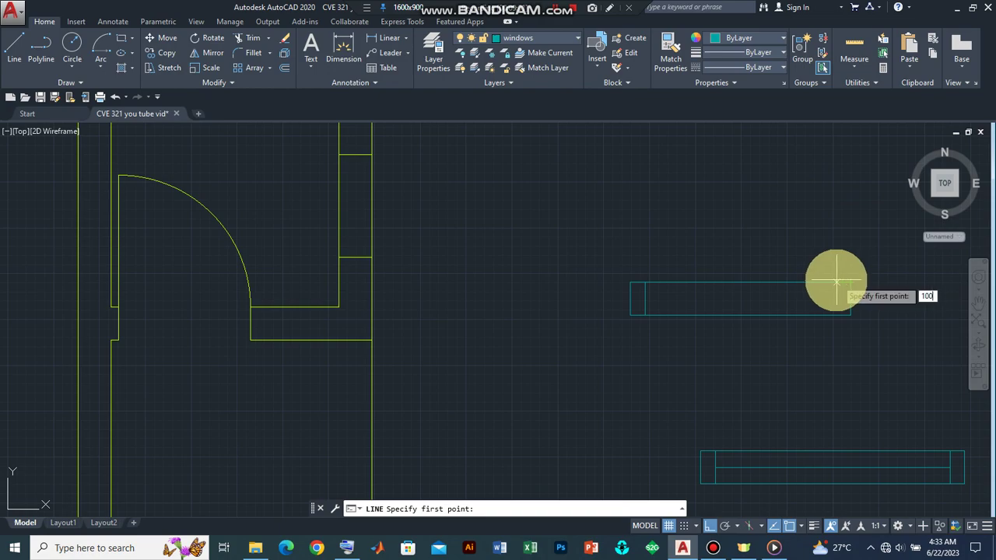
text(100)
key(Return)
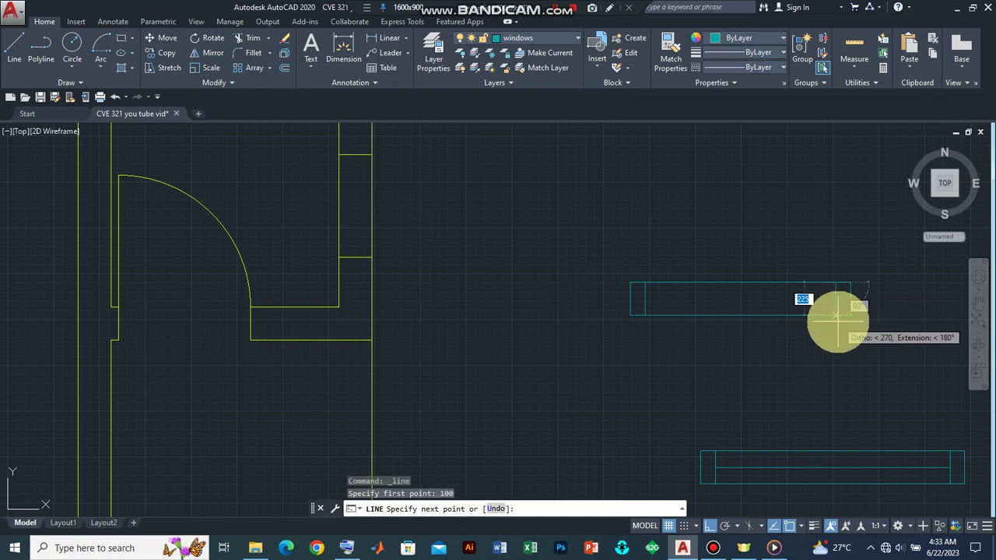
click(835, 315)
key(Return)
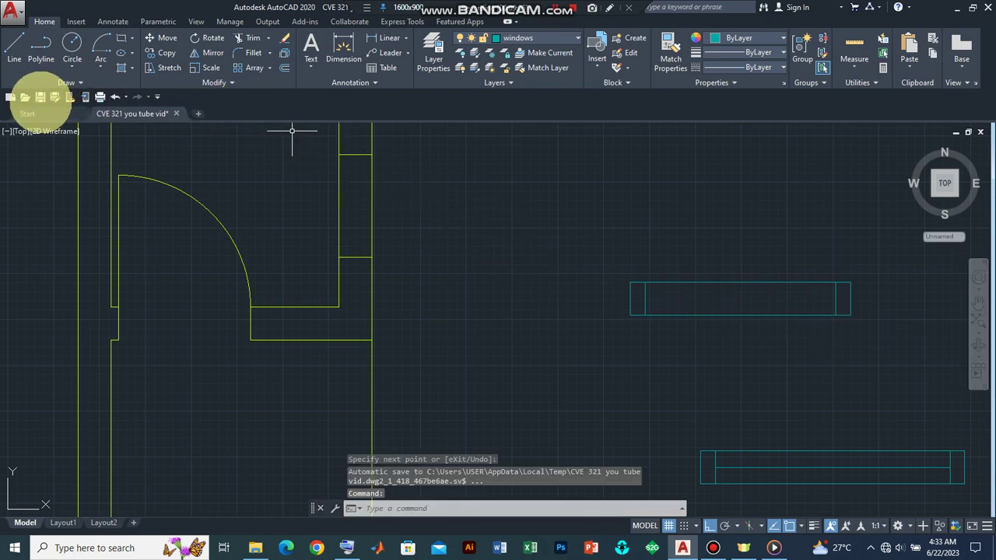
Draw the 1300-long inner horizontal line between the two end lines
click(14, 48)
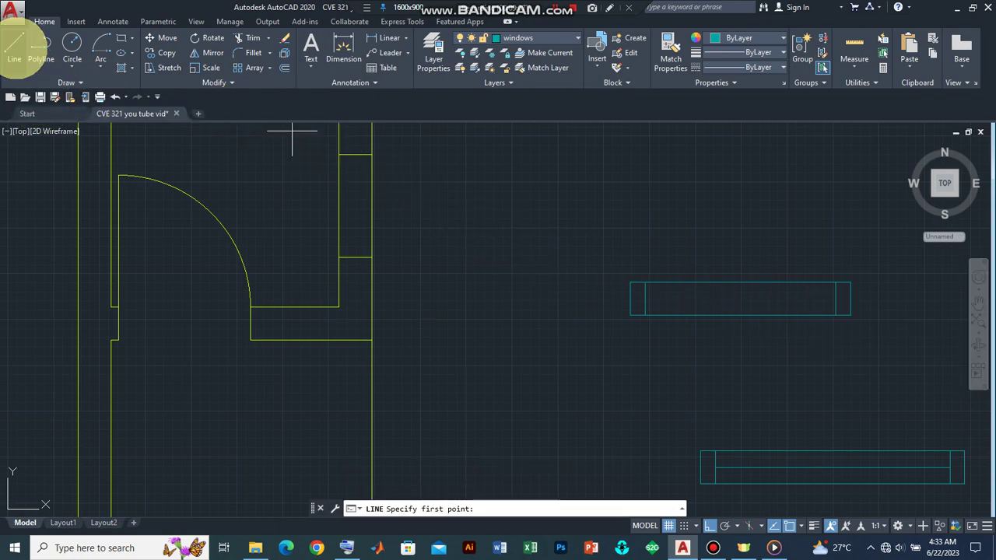
click(645, 299)
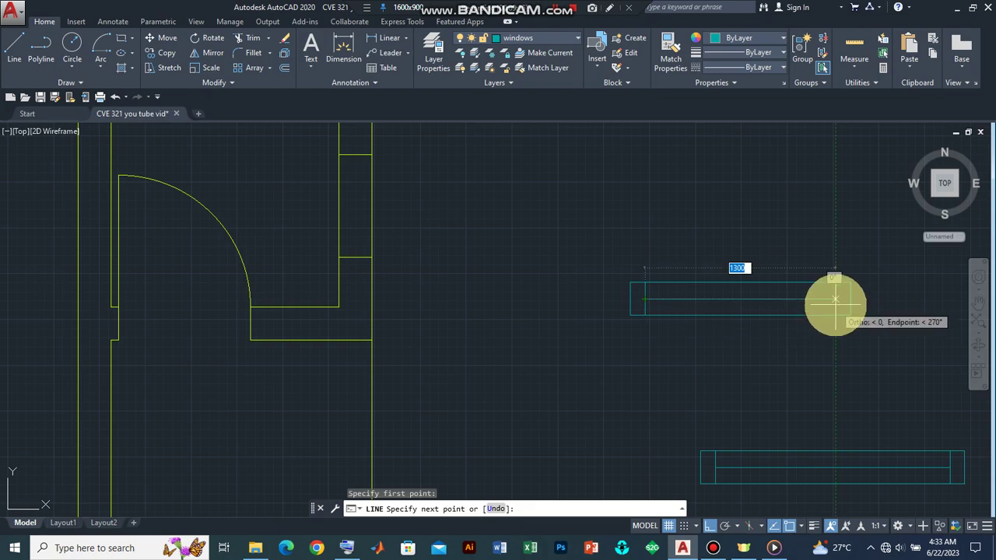
click(834, 300)
key(Return)
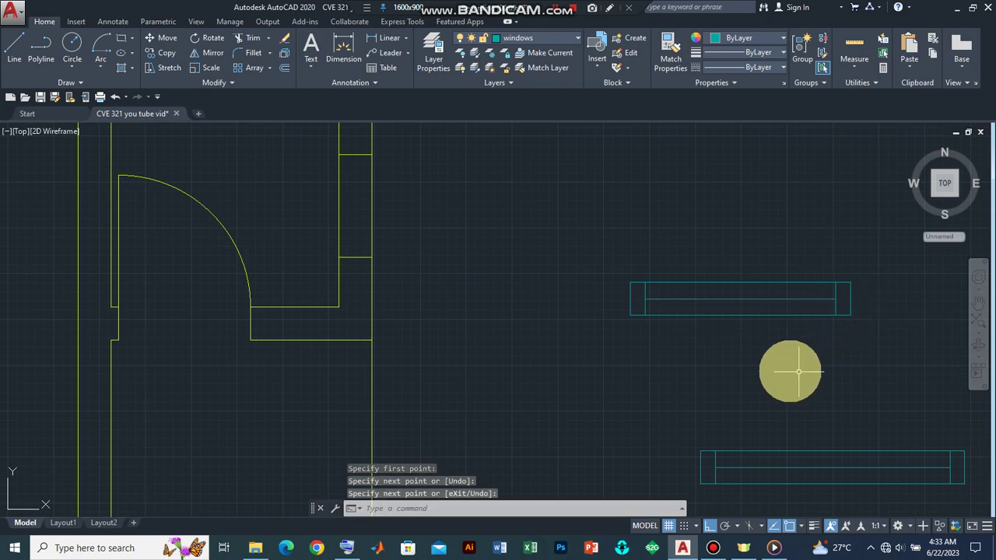
scroll(754, 360, down, 2)
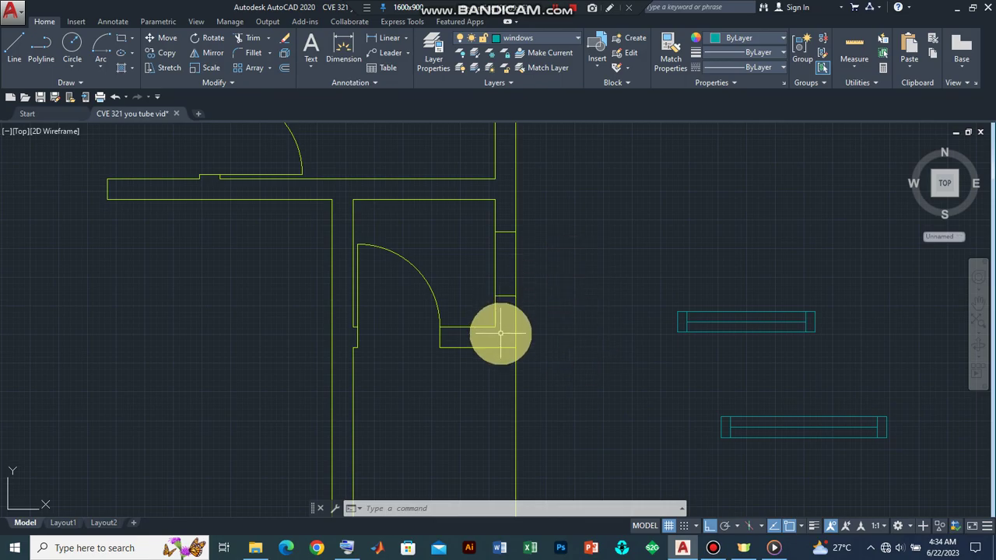
Zoom out to show the floor plan with the 1800 and 1500 window symbols
scroll(500, 333, down, 5)
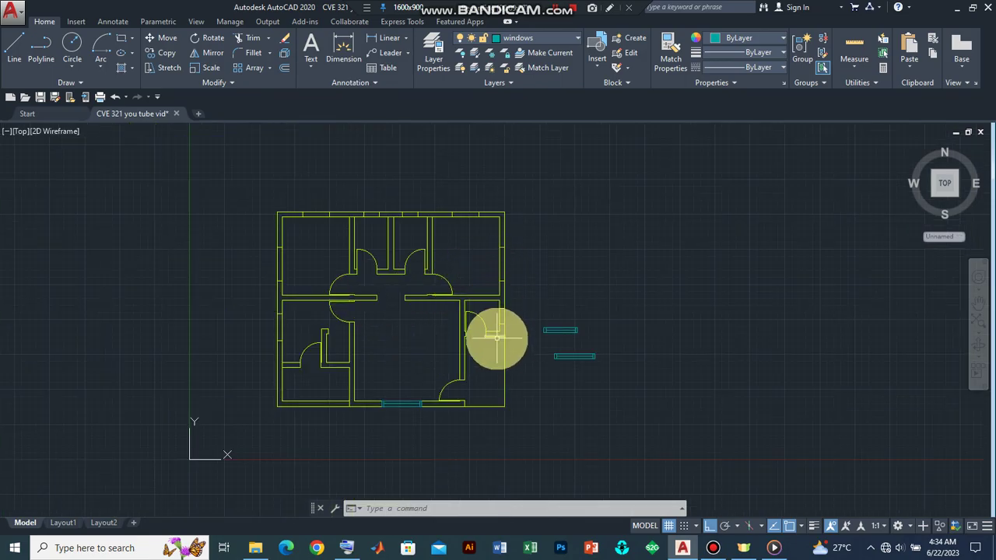